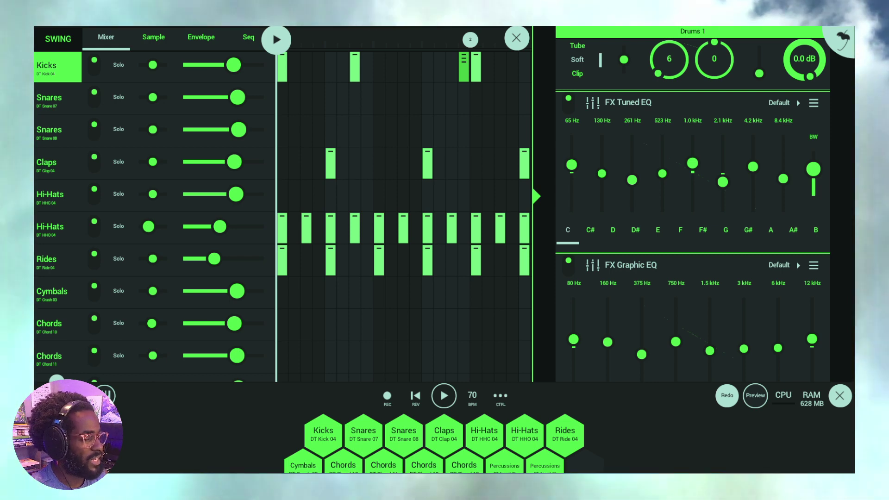
# - Show the Sample tab's pitch, stretch and start settings for every Drums 1 row
pyautogui.scroll(5, 839, 223)
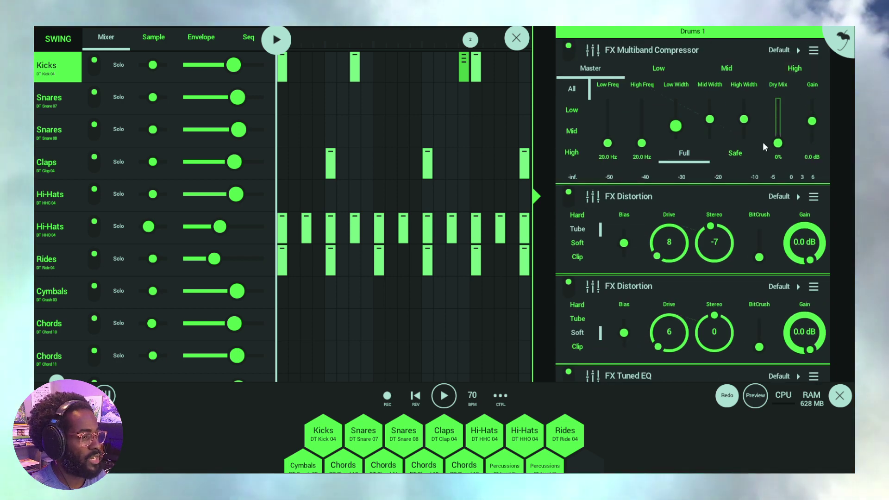
pyautogui.scroll(-1, 787, 153)
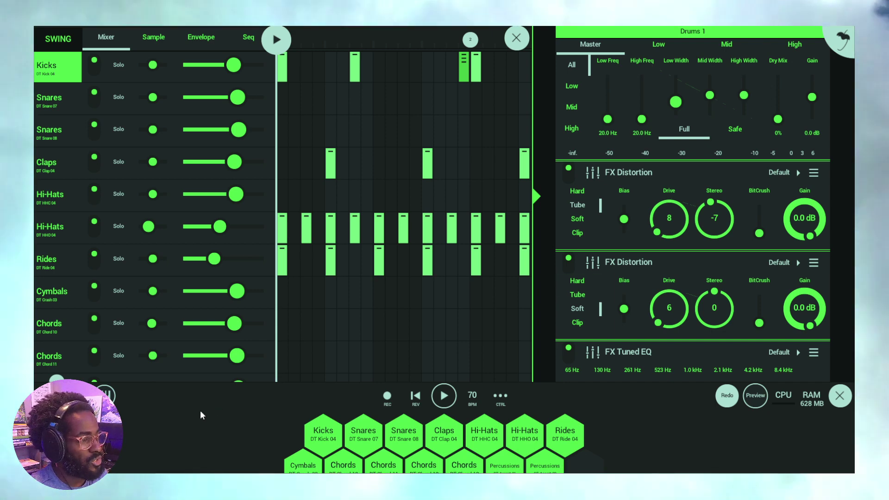
pyautogui.click(148, 40)
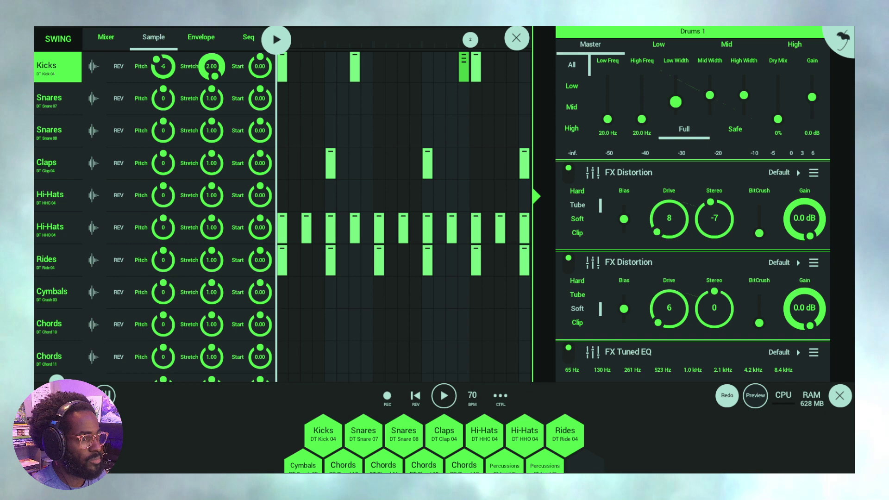
# - Play the project from the Mixer with the time stretched channel muted, then return to Drums 1
pyautogui.click(53, 383)
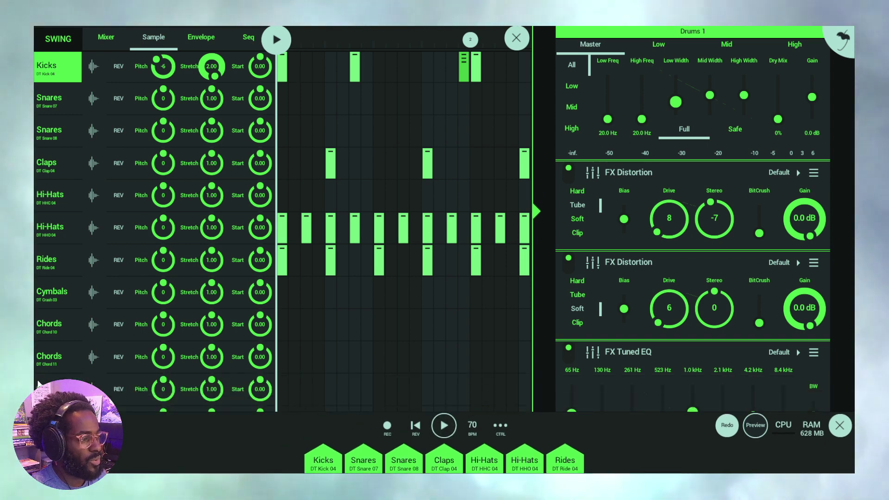
pyautogui.click(106, 37)
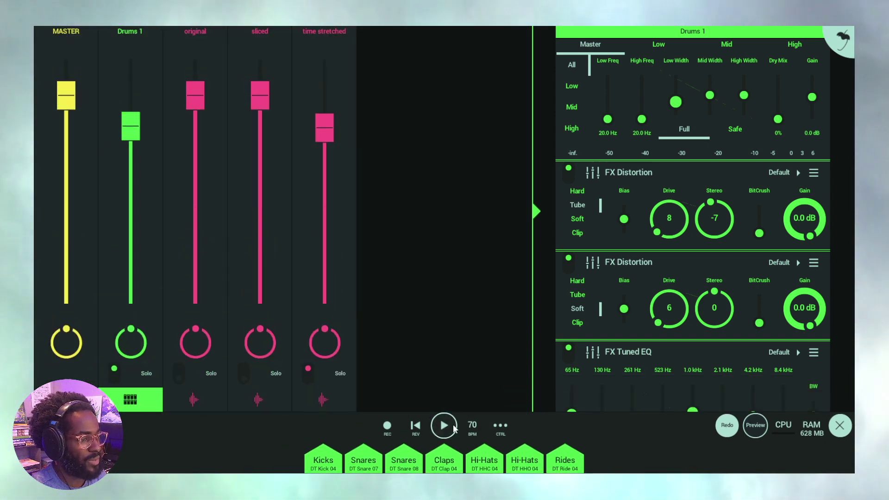
pyautogui.press('space')
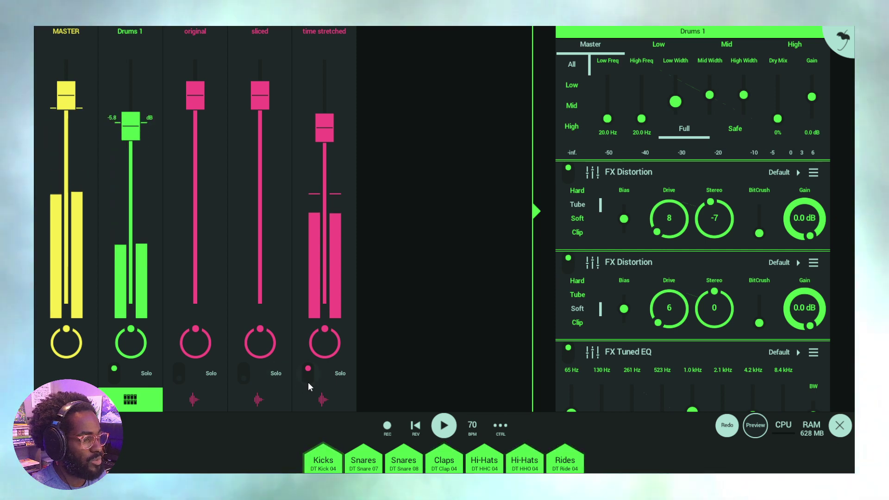
pyautogui.click(307, 377)
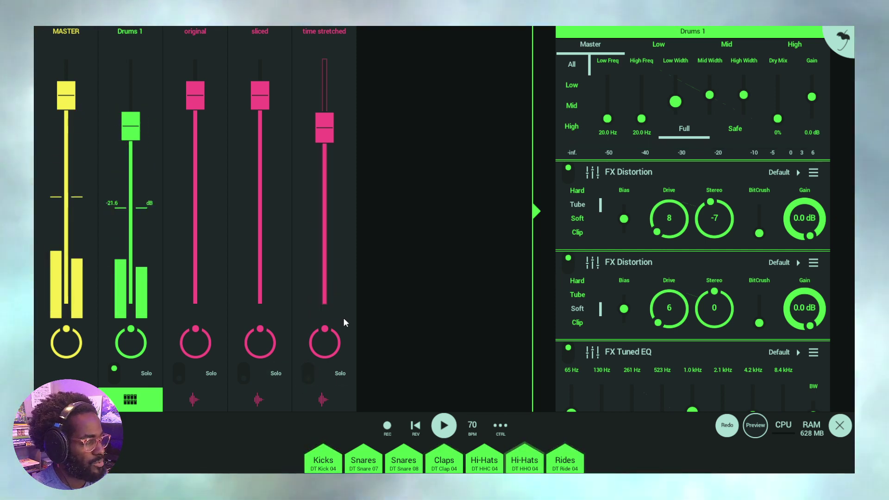
pyautogui.click(144, 400)
# - Open Drums 1 and review its Seq, Envelope and Mixer row settings
pyautogui.doubleClick(273, 80)
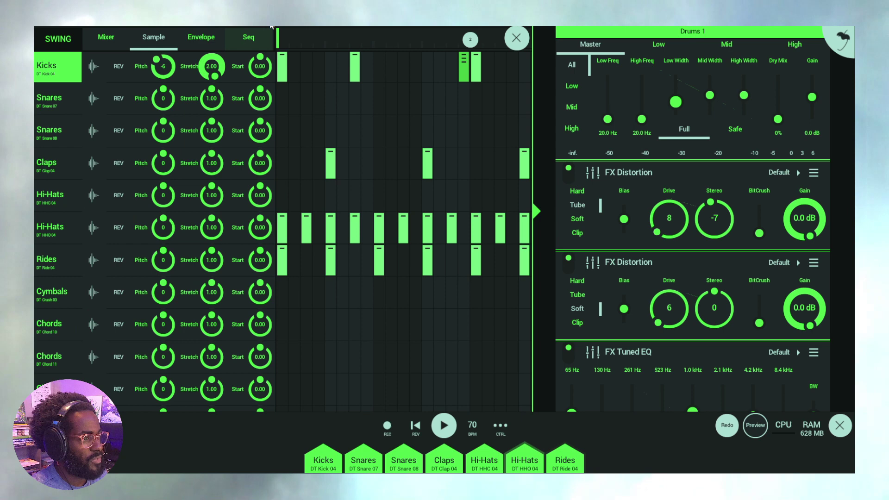
pyautogui.click(251, 42)
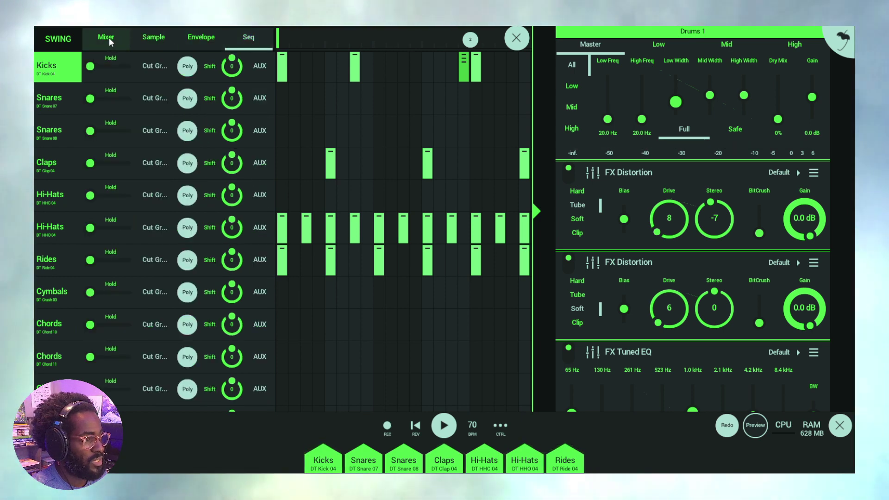
pyautogui.click(201, 37)
pyautogui.click(100, 39)
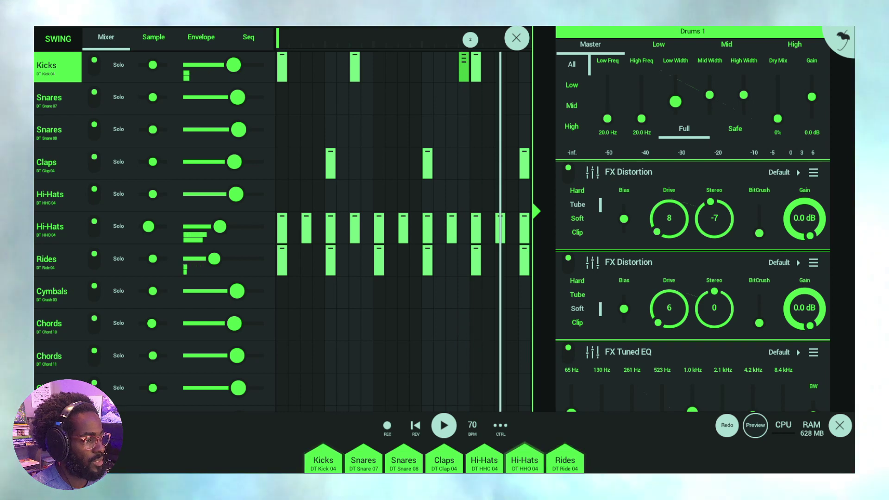
# - Expand the per-step editor to the Repeat lane, then slide back to the arrangement
pyautogui.moveTo(59, 409); pyautogui.dragTo(109, 141)
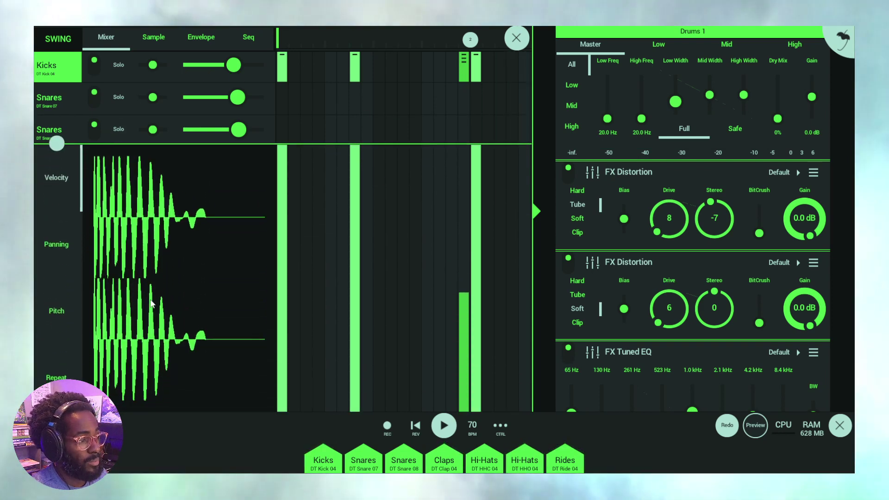
pyautogui.click(57, 377)
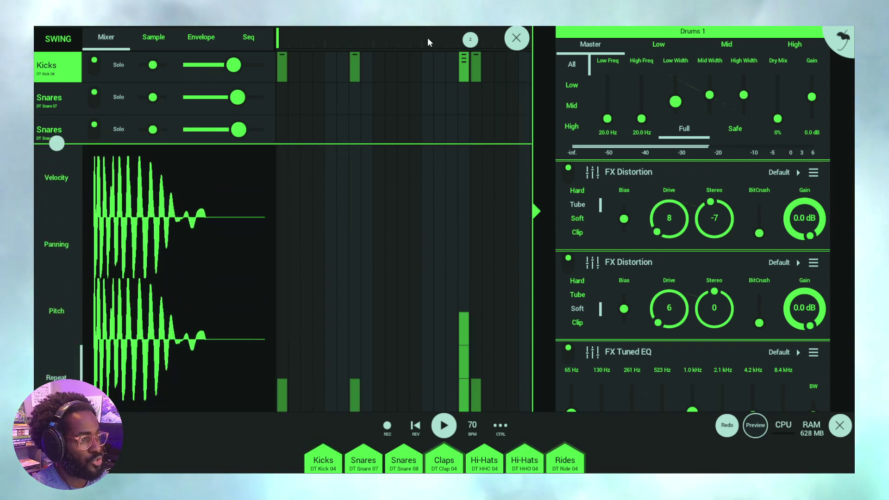
pyautogui.moveTo(461, 116); pyautogui.dragTo(261, 111)
# - Reopen the Drums 1 pattern with the effects panel hidden for a wider grid
pyautogui.click(517, 38)
pyautogui.click(321, 82)
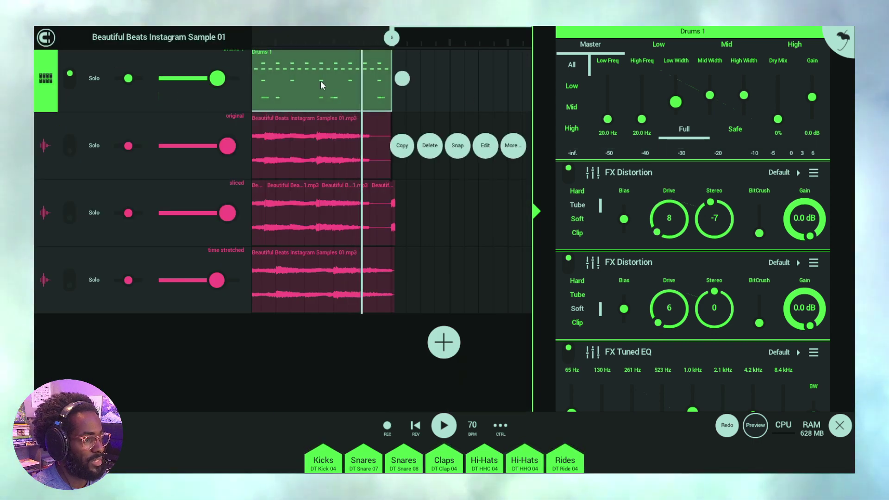
pyautogui.doubleClick(322, 85)
pyautogui.click(536, 209)
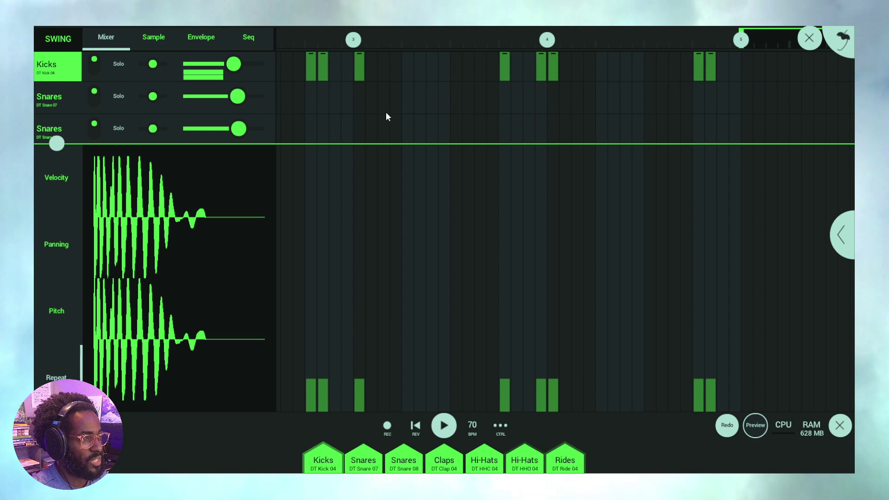
# - Add extra repeats to the kick step near bar 3, then remove them
pyautogui.moveTo(388, 116); pyautogui.dragTo(663, 121)
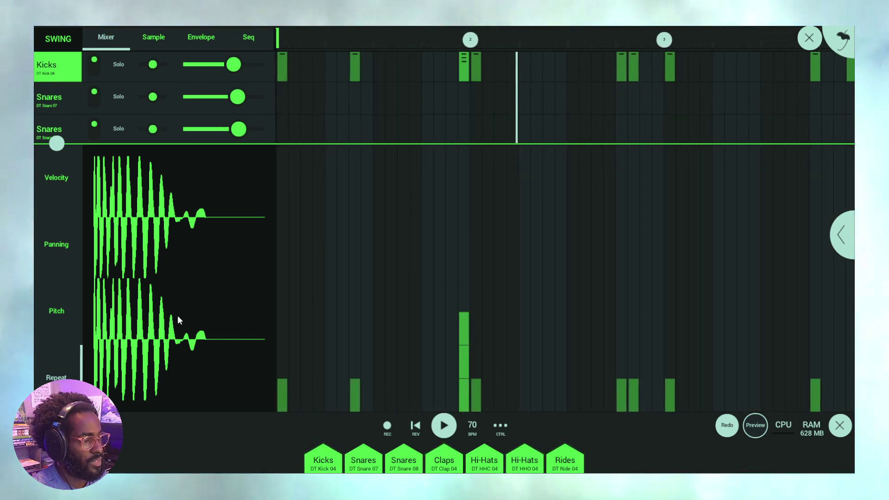
pyautogui.moveTo(672, 250); pyautogui.dragTo(672, 213)
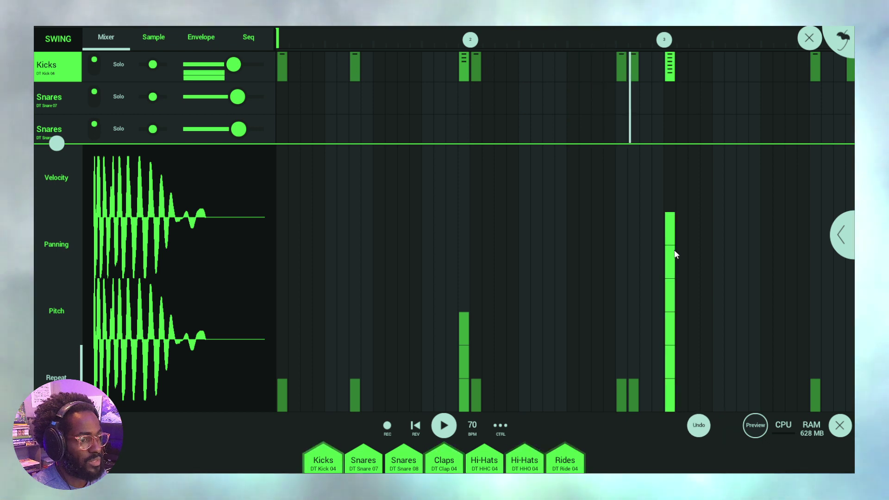
pyautogui.moveTo(672, 374); pyautogui.dragTo(673, 398)
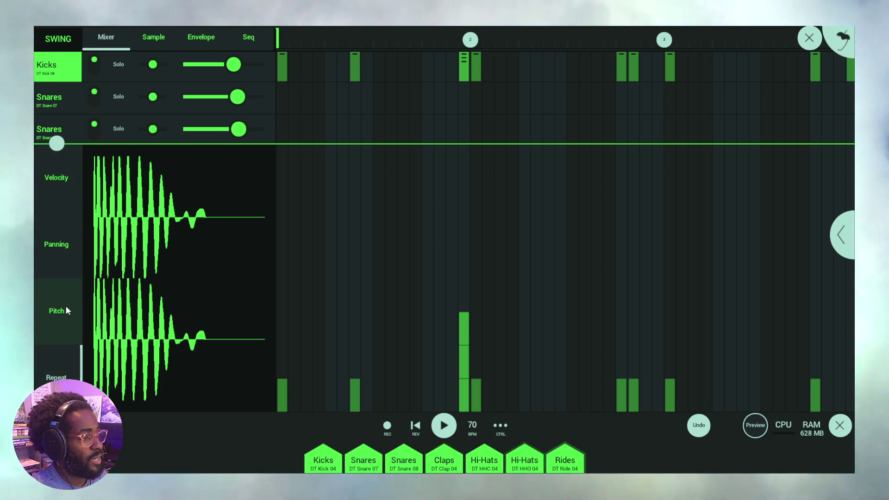
# - In the Pitch lane, raise and lower kicks at bars 2–3, reset them, and collapse the editor
pyautogui.click(64, 314)
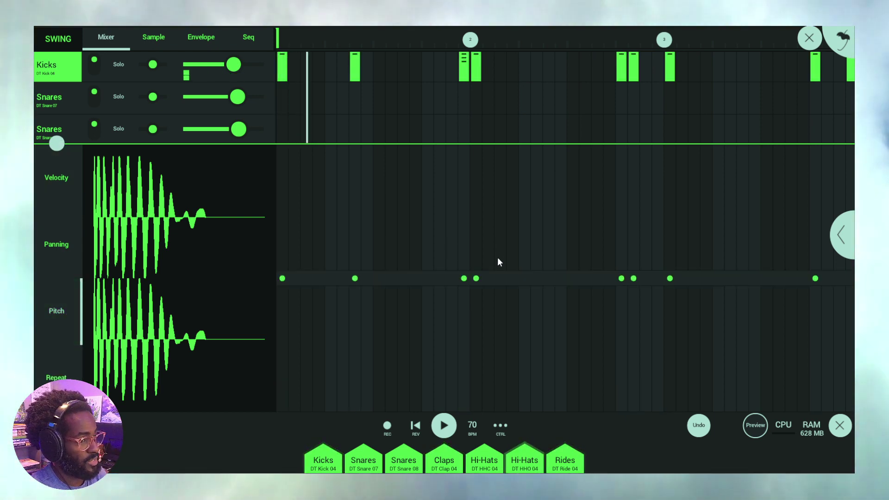
pyautogui.moveTo(465, 261); pyautogui.dragTo(473, 182)
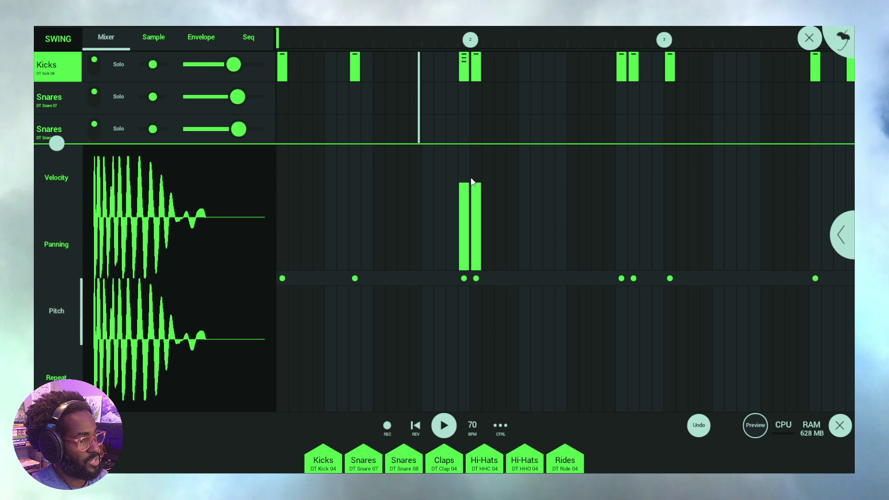
pyautogui.moveTo(463, 279); pyautogui.dragTo(476, 284)
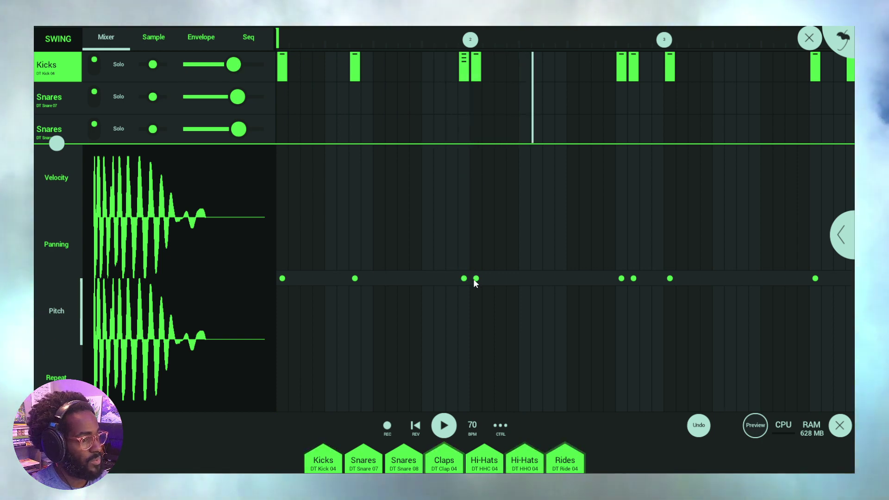
pyautogui.moveTo(621, 283)
pyautogui.mouseDown()
pyautogui.moveTo(627, 359)
pyautogui.moveTo(646, 368)
pyautogui.mouseUp()
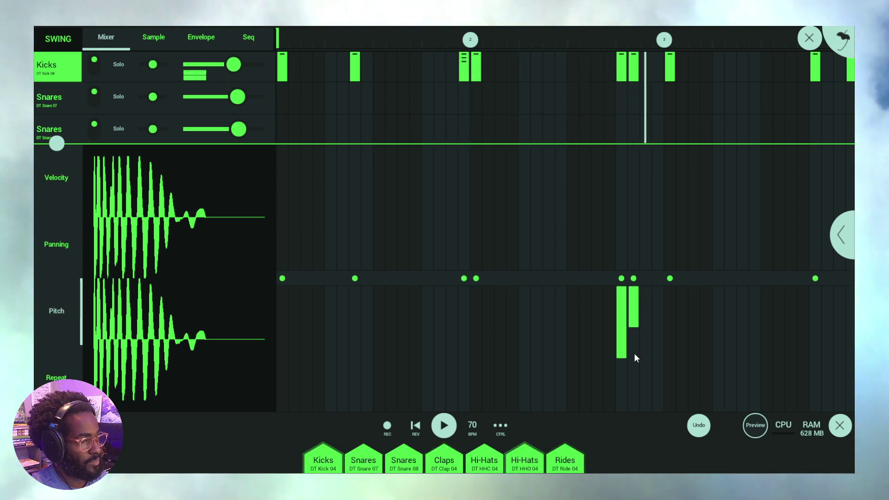
pyautogui.moveTo(629, 309); pyautogui.dragTo(632, 281)
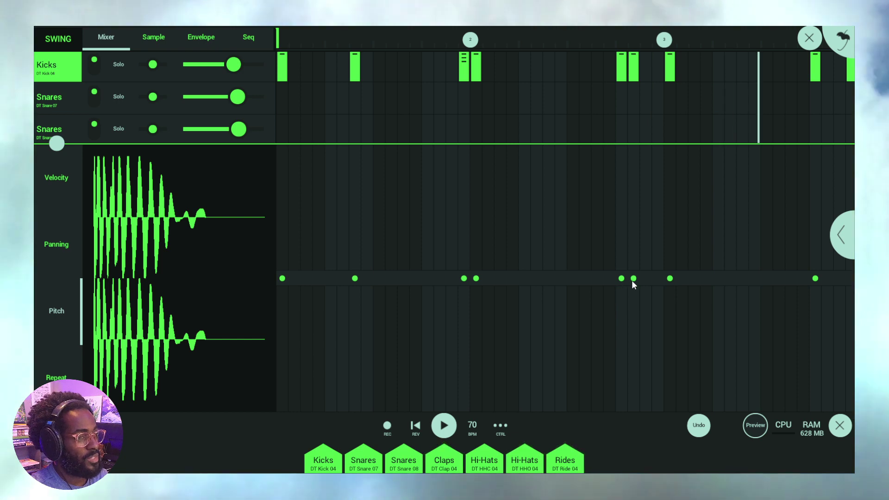
pyautogui.moveTo(56, 143); pyautogui.dragTo(63, 265)
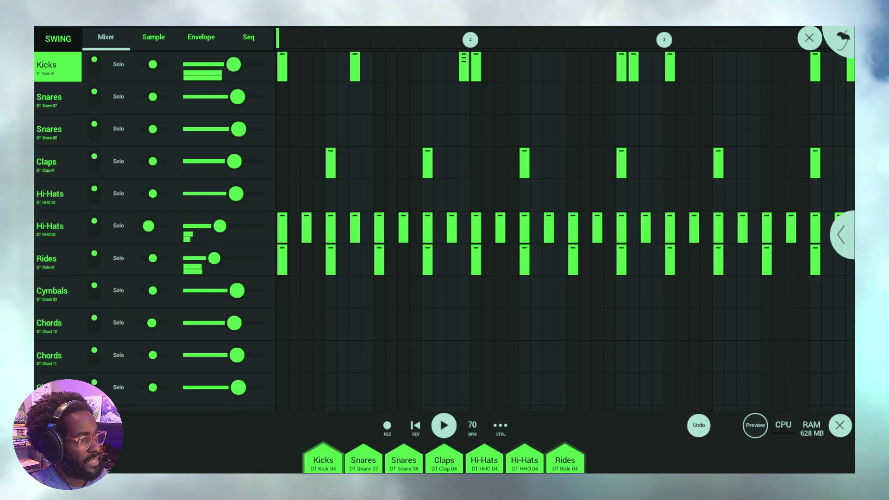
# - Flip through the Sample, Envelope and Seq tabs, ending on the Sample settings
pyautogui.click(164, 39)
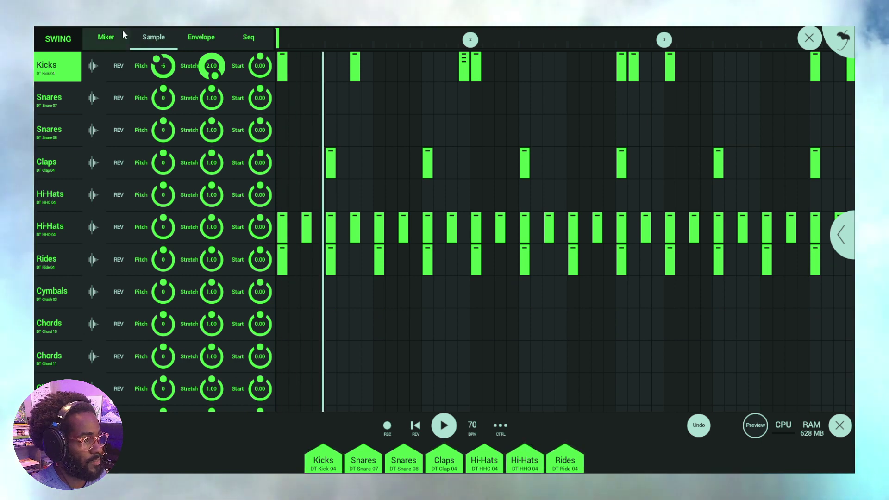
pyautogui.click(207, 41)
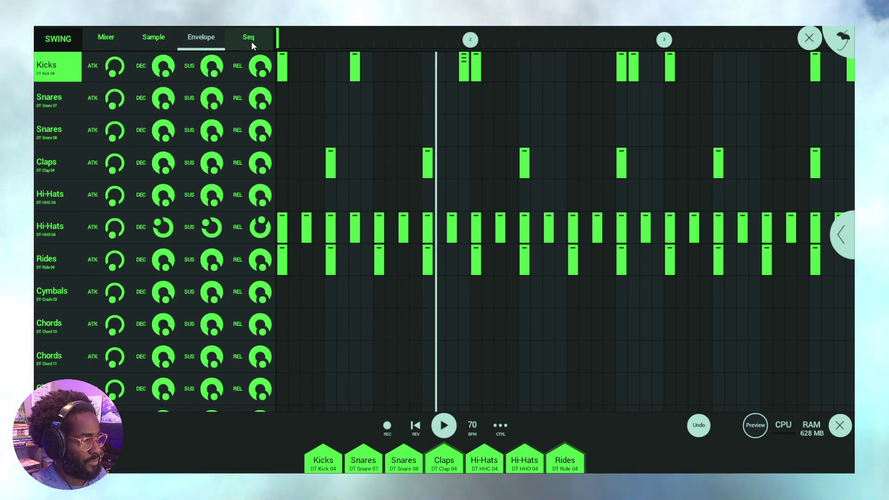
pyautogui.click(252, 41)
pyautogui.click(164, 38)
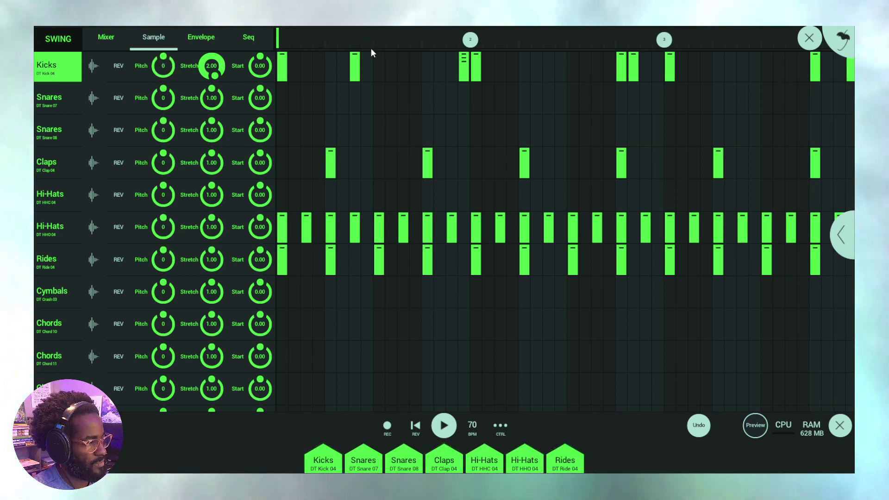
# - Restart playback and lower the Kicks sample pitch from 0 to -6
pyautogui.press('space')
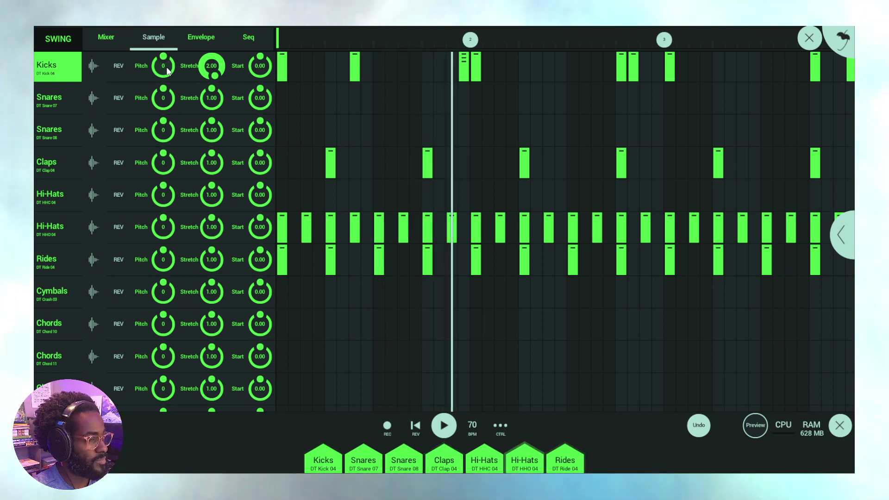
pyautogui.moveTo(166, 65); pyautogui.dragTo(155, 113)
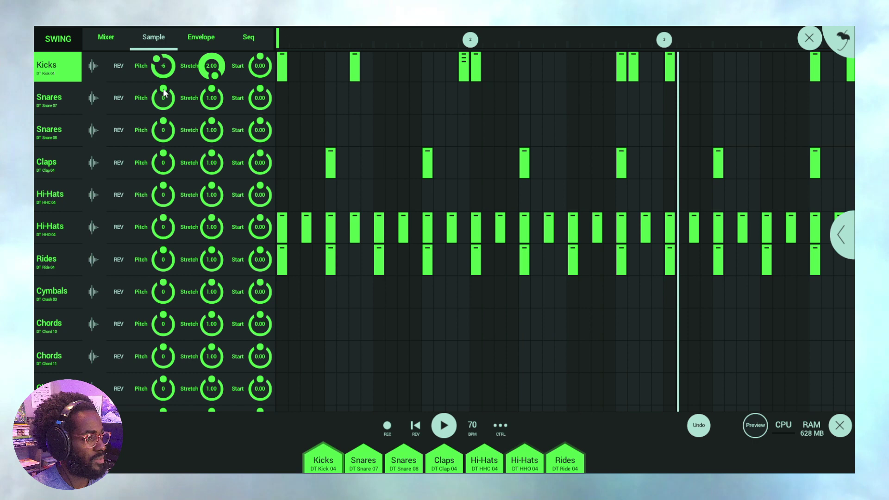
pyautogui.click(49, 262)
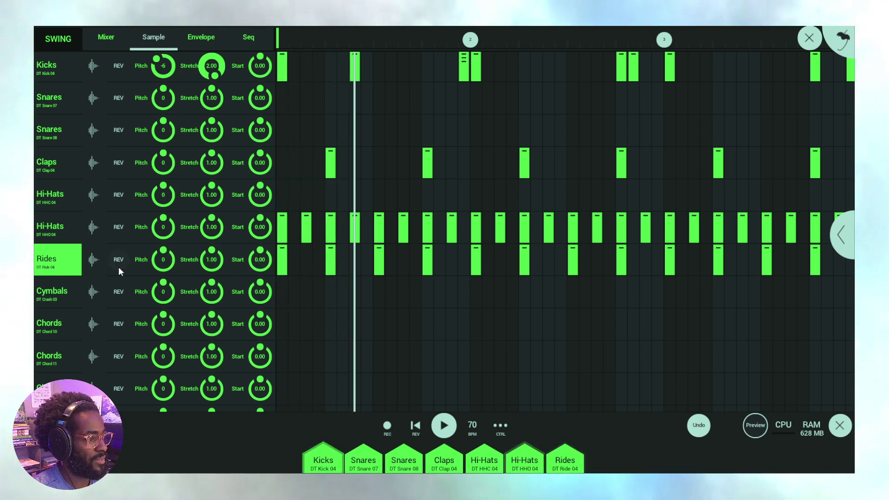
# - Raise the Rides volume slider in the Mixer tab, then return to Sample settings
pyautogui.click(106, 37)
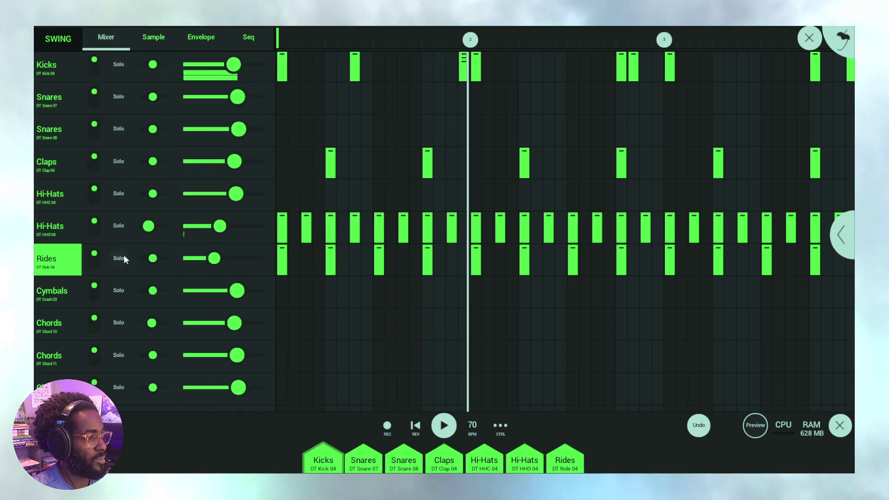
pyautogui.moveTo(206, 262); pyautogui.dragTo(241, 263)
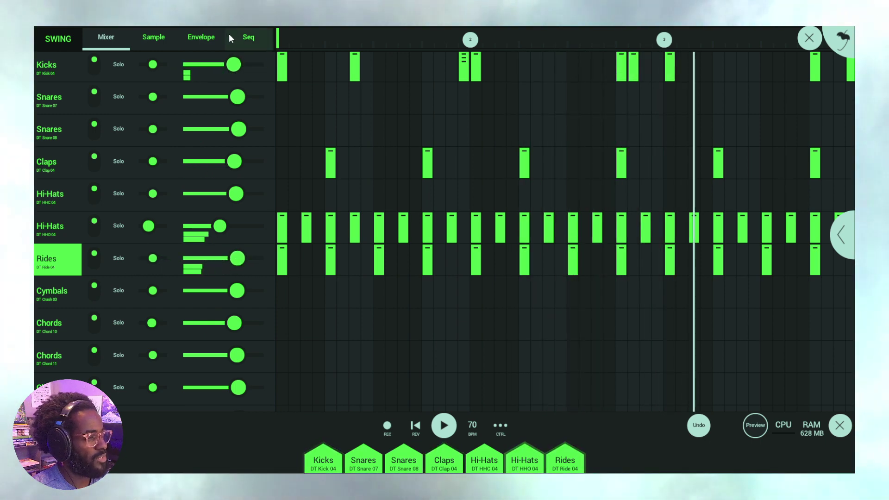
pyautogui.click(152, 40)
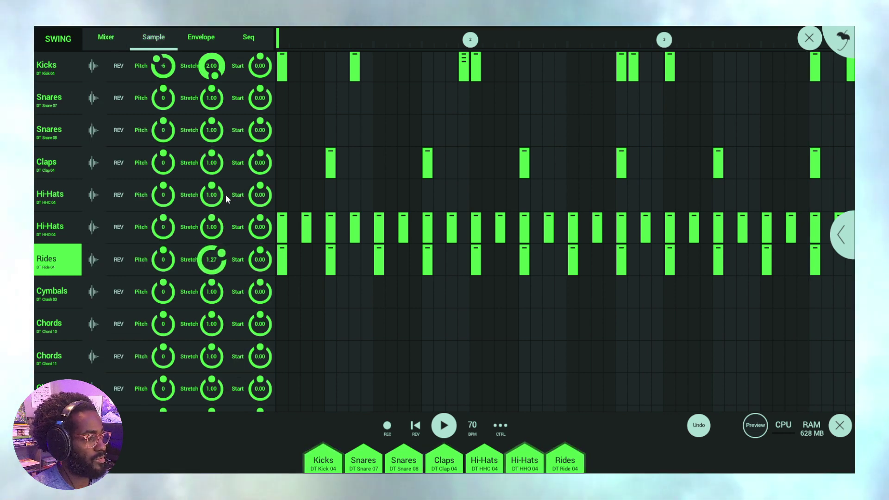
# - Stretch the Rides sample to 2.00, then shorter, then reset it to 1.00
pyautogui.moveTo(226, 195); pyautogui.dragTo(231, 121)
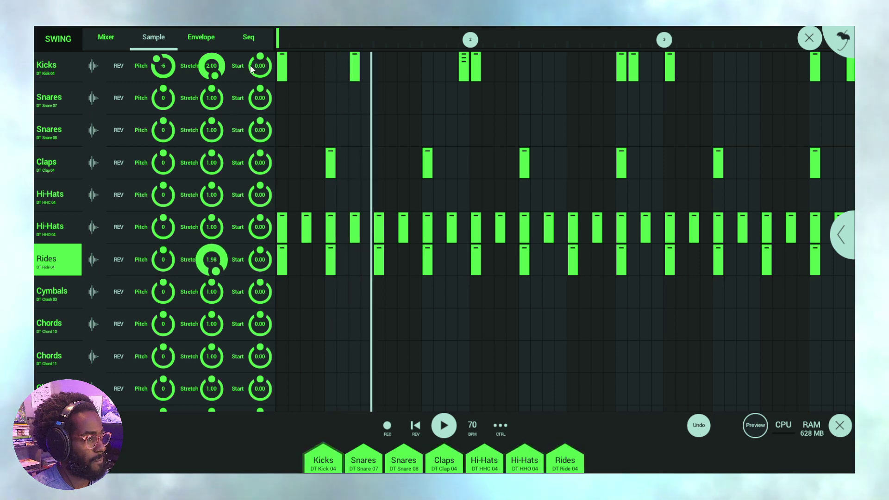
pyautogui.moveTo(250, 69); pyautogui.dragTo(251, 63)
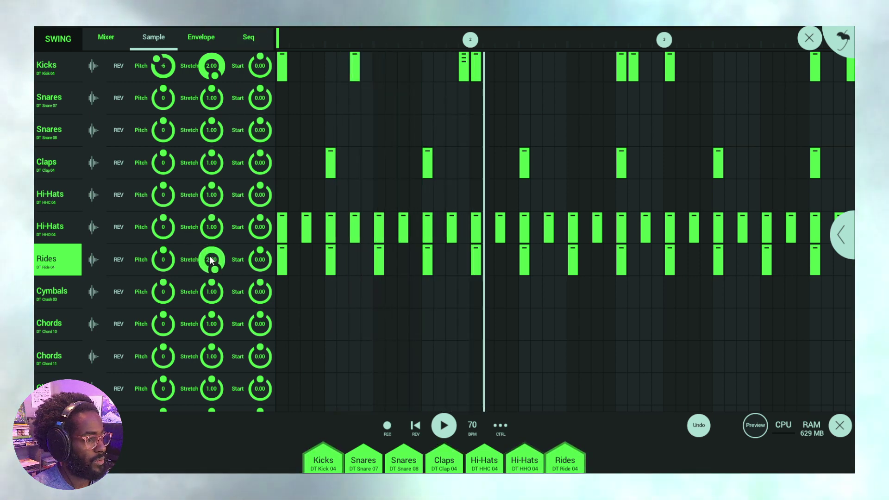
pyautogui.moveTo(211, 260); pyautogui.dragTo(207, 291)
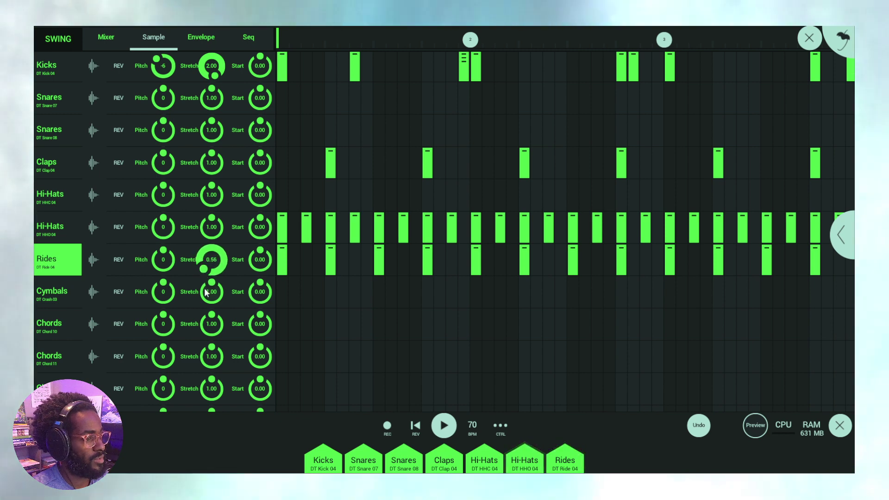
pyautogui.doubleClick(215, 261)
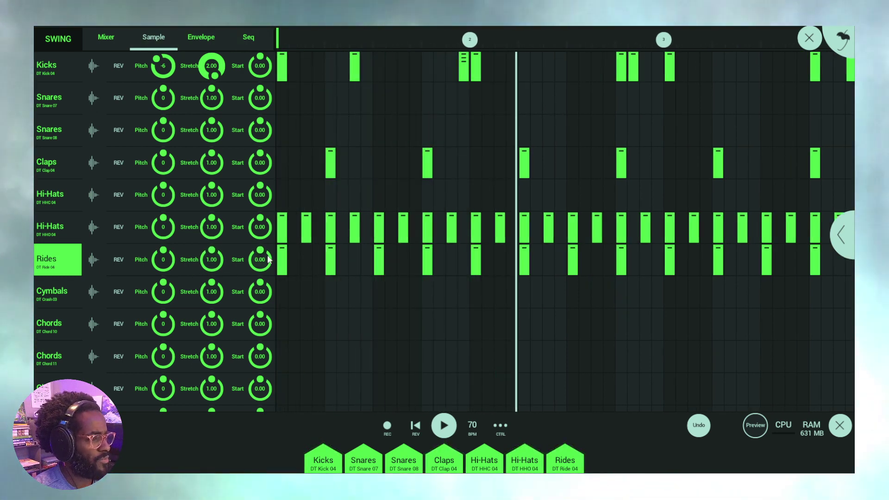
# - Shift the Rides start to a negative offset and back to 0.00, and raise its pitch to 6
pyautogui.moveTo(266, 259); pyautogui.dragTo(265, 404)
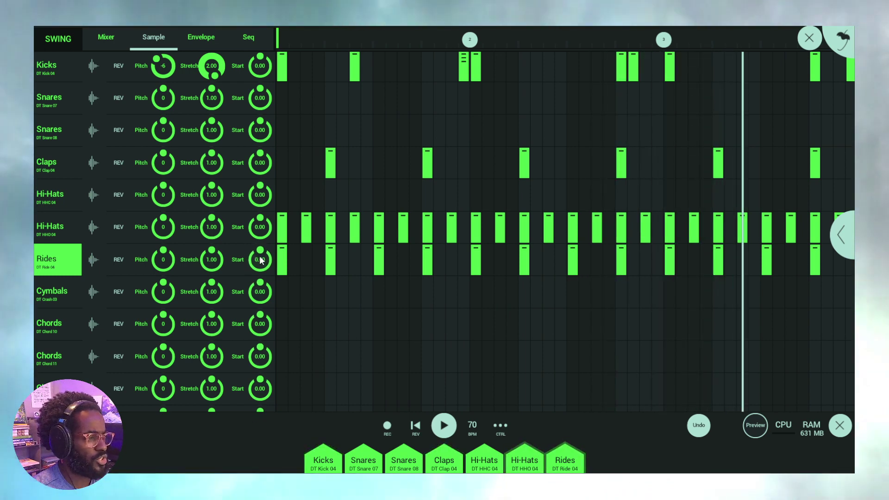
pyautogui.moveTo(260, 261)
pyautogui.mouseDown()
pyautogui.moveTo(280, 204)
pyautogui.moveTo(266, 258)
pyautogui.mouseUp()
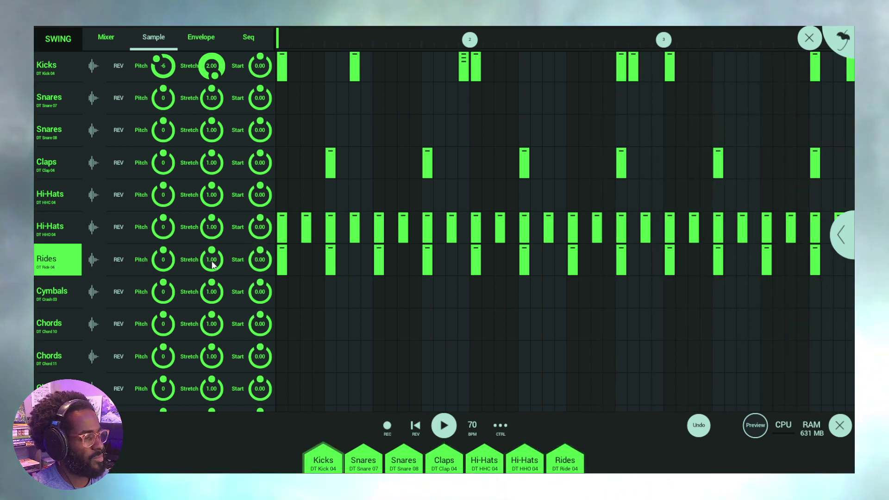
pyautogui.moveTo(169, 258); pyautogui.dragTo(182, 199)
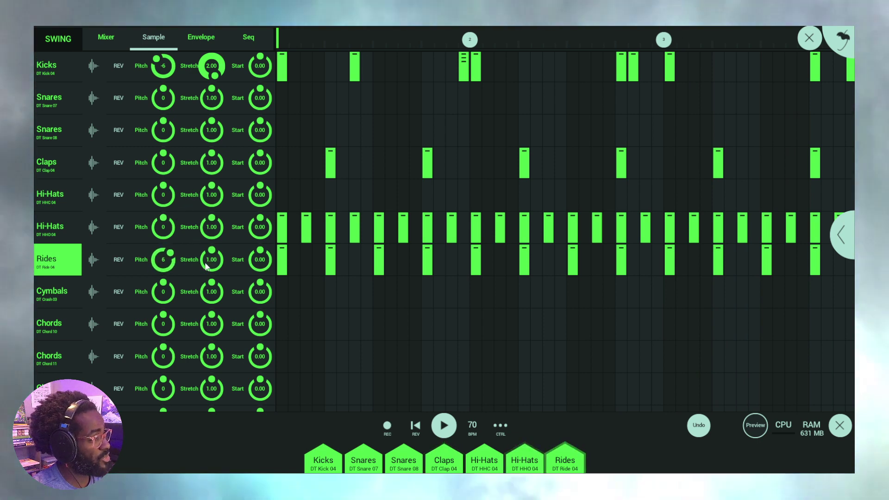
# - Try several Rides stretch amounts, shortening it down from 2.00
pyautogui.moveTo(217, 267); pyautogui.dragTo(210, 276)
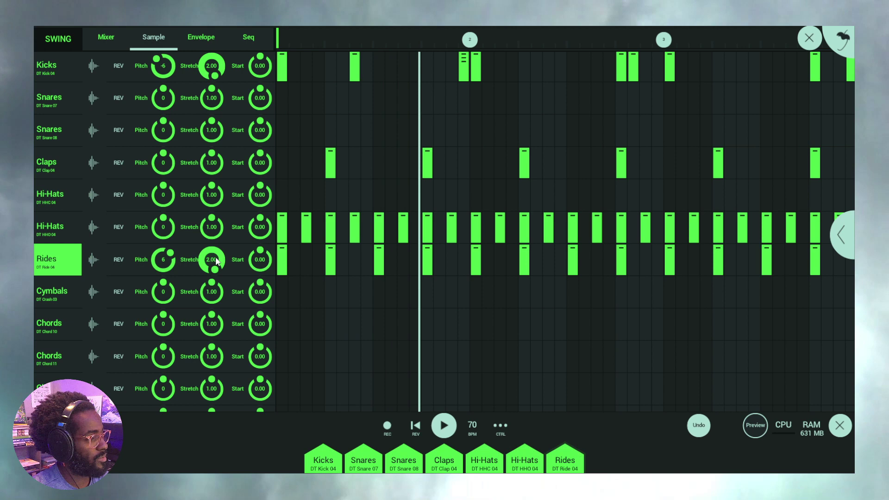
pyautogui.moveTo(214, 259); pyautogui.dragTo(231, 225)
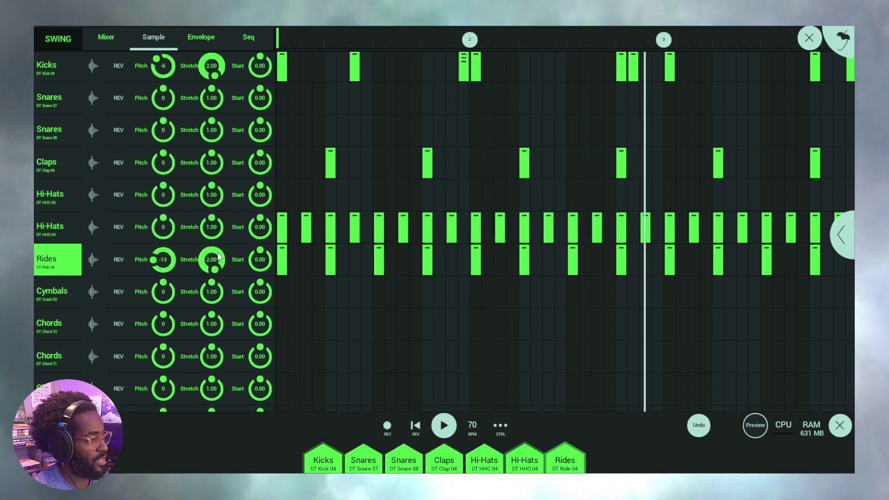
pyautogui.moveTo(217, 258); pyautogui.dragTo(185, 404)
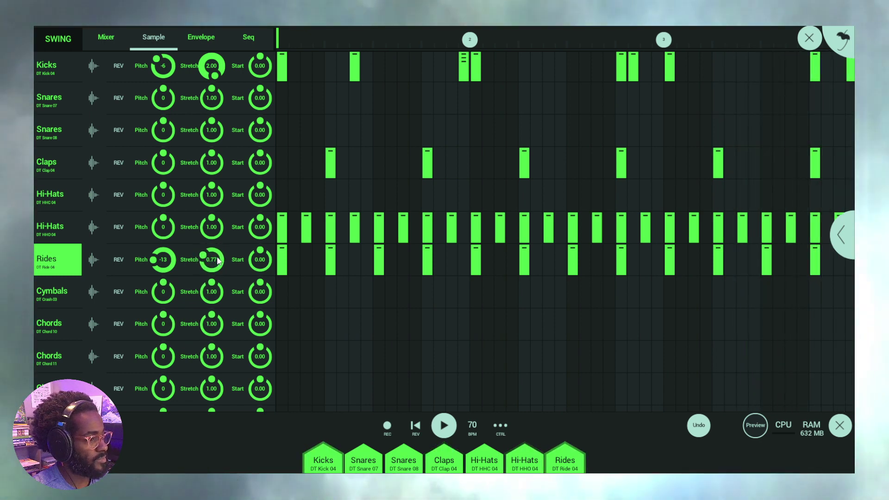
pyautogui.scroll(-2, 216, 262)
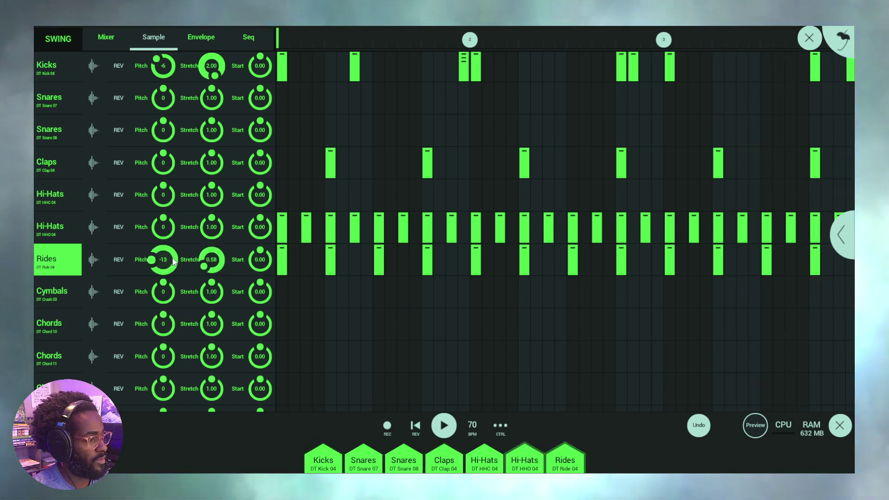
# - Reset the Rides pitch to 0 and stretch to 1.00, then close the drum pattern
pyautogui.doubleClick(164, 260)
pyautogui.doubleClick(212, 259)
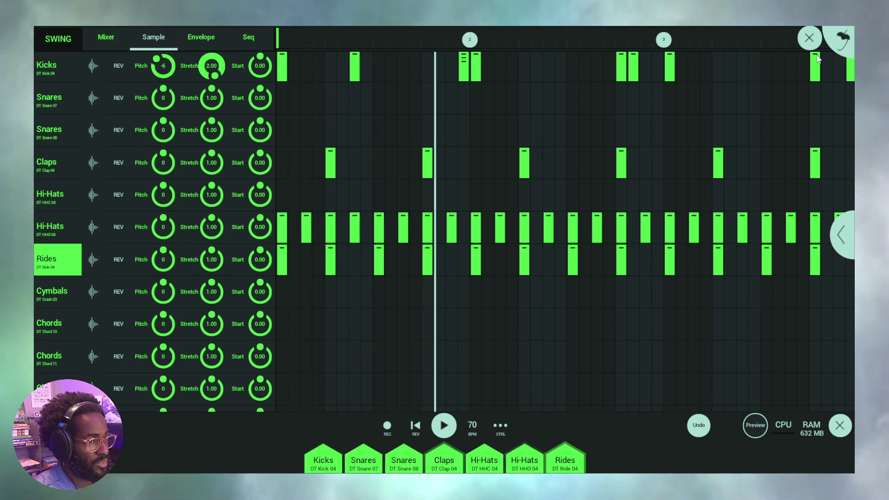
pyautogui.click(811, 37)
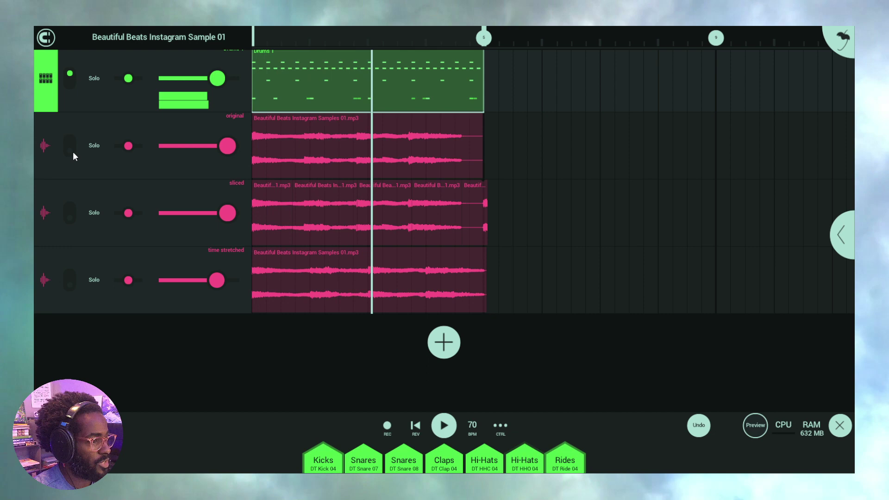
# - Mute the Drums track and switch the original sample track on
pyautogui.click(70, 149)
pyautogui.click(70, 81)
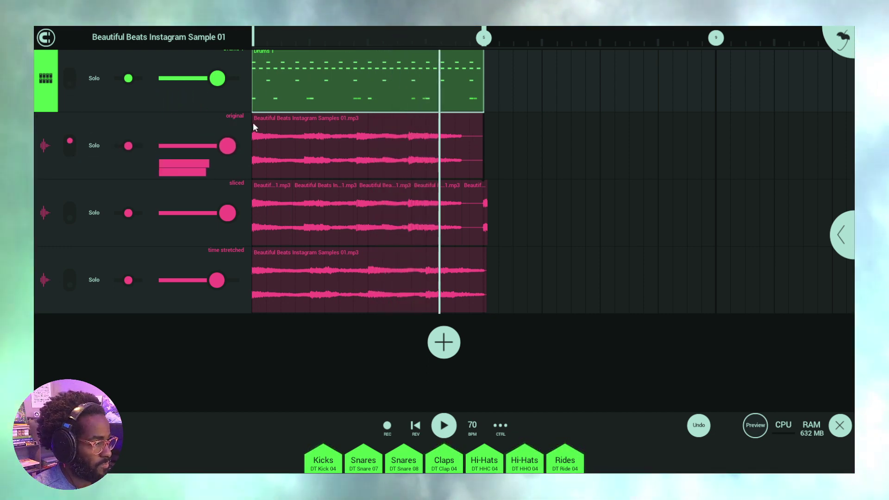
# - In the Drums pattern's volume view, lower the Rides slider, then close back to the arrangement
pyautogui.doubleClick(370, 94)
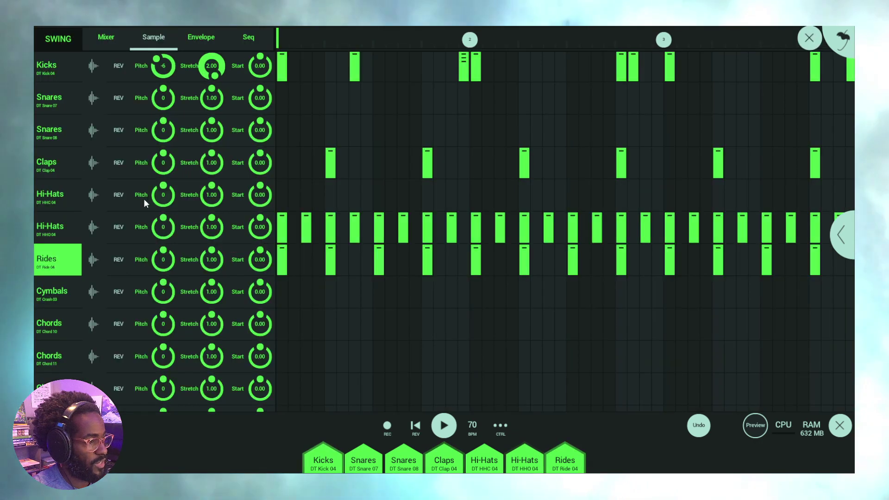
pyautogui.click(106, 37)
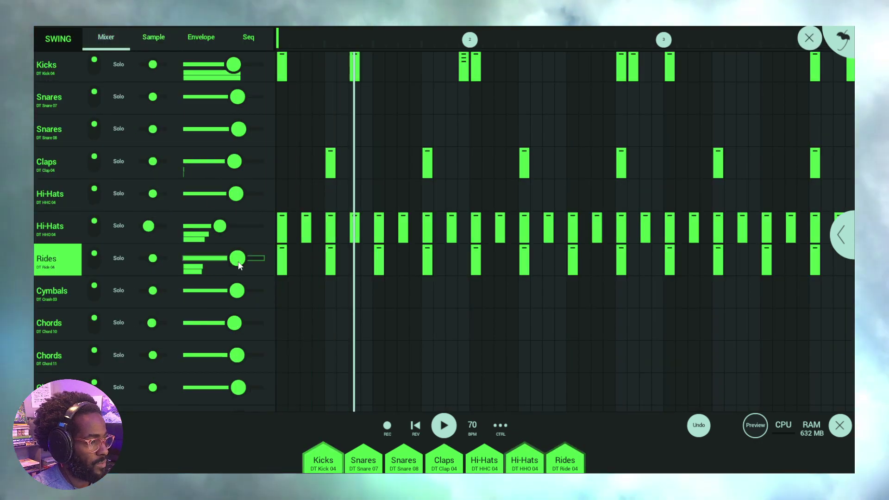
pyautogui.moveTo(239, 265); pyautogui.dragTo(213, 266)
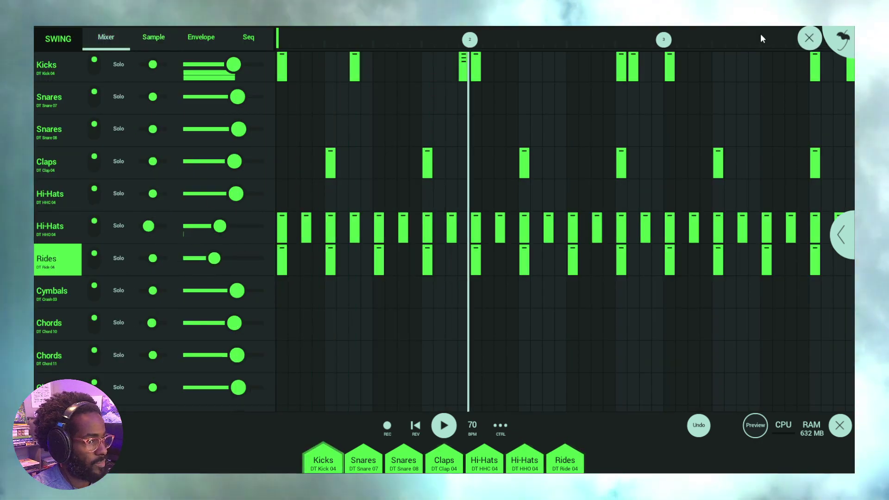
pyautogui.click(809, 37)
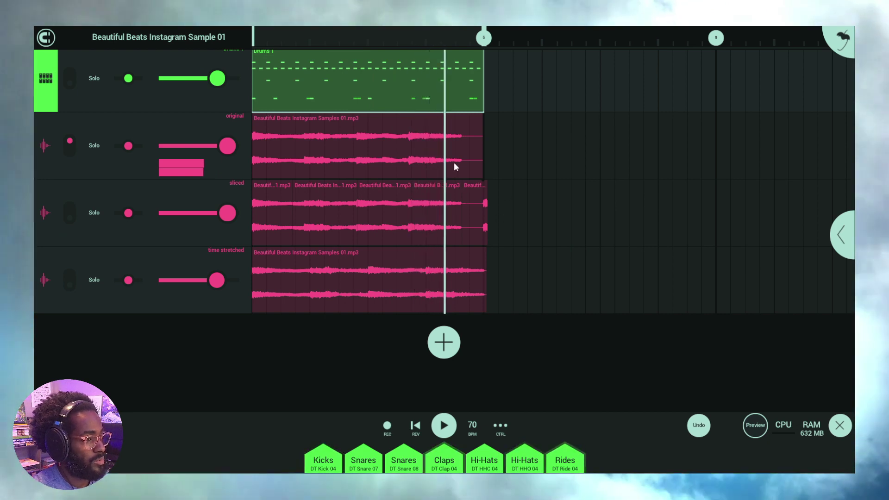
# - Unmute the sliced track, mute the original track, and shorten the fourth slice from its end
pyautogui.click(71, 211)
pyautogui.click(69, 148)
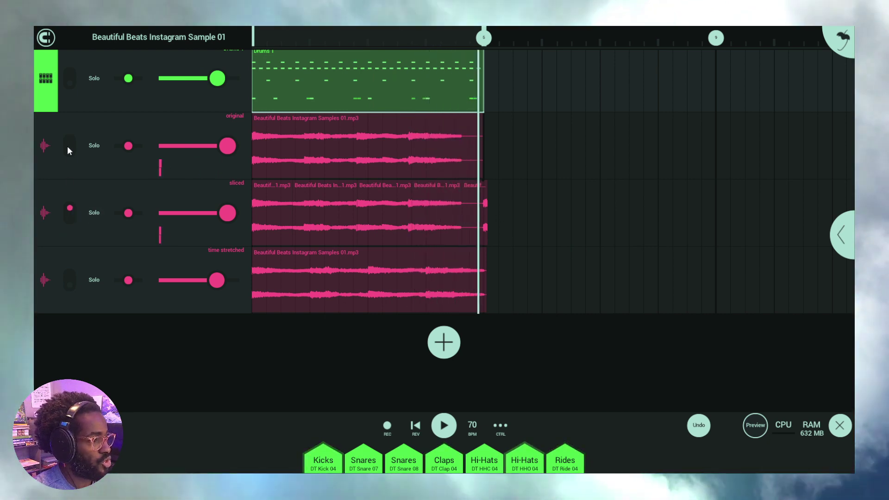
pyautogui.click(298, 216)
pyautogui.click(276, 229)
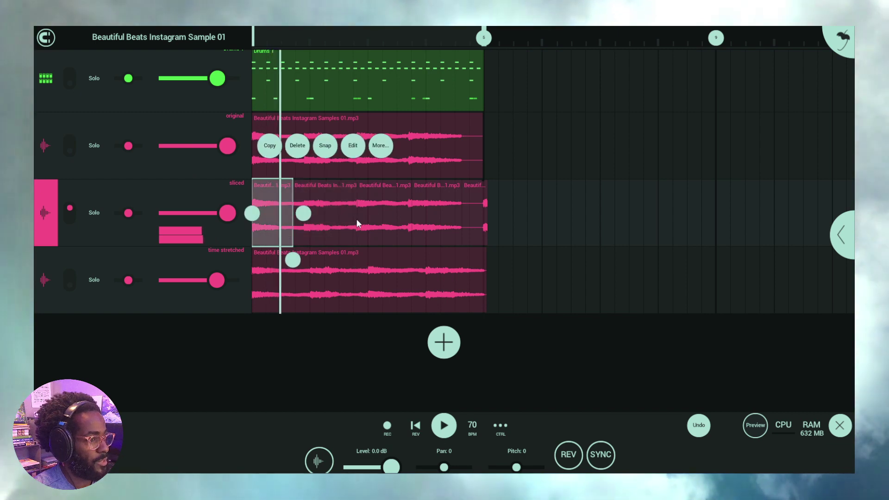
pyautogui.click(548, 184)
pyautogui.click(436, 217)
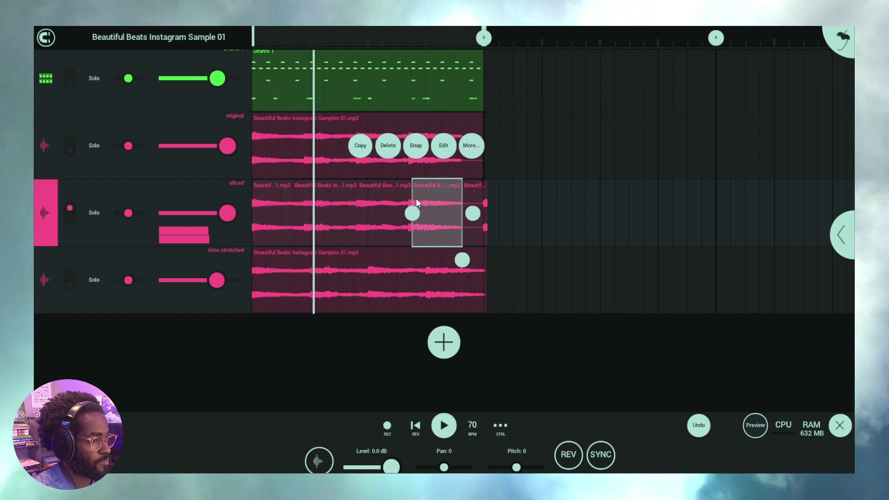
pyautogui.click(529, 198)
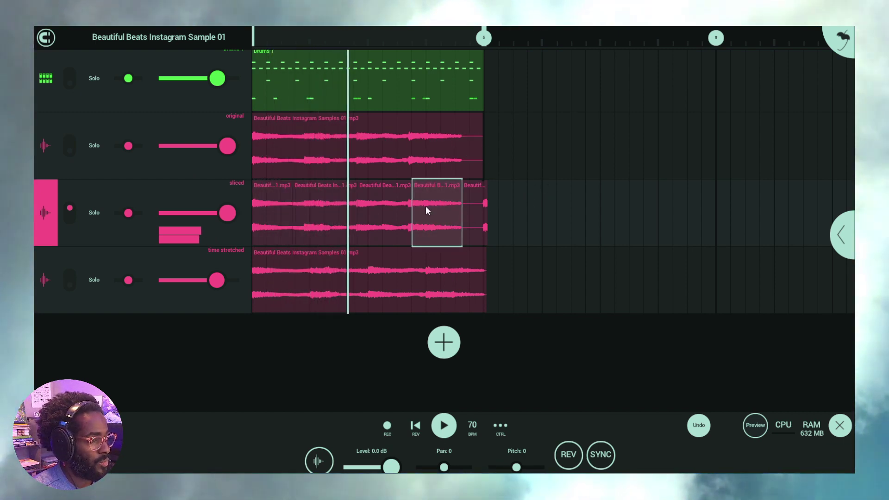
pyautogui.click(463, 212)
pyautogui.click(442, 217)
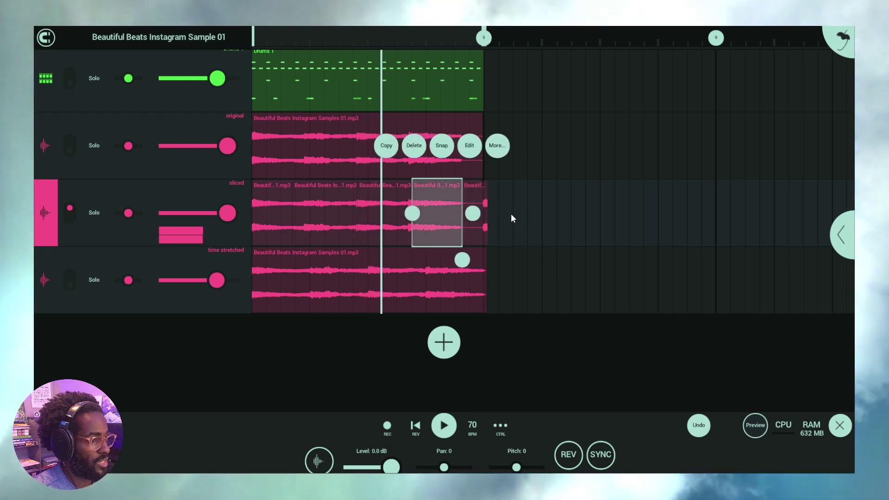
pyautogui.moveTo(463, 260); pyautogui.dragTo(447, 261)
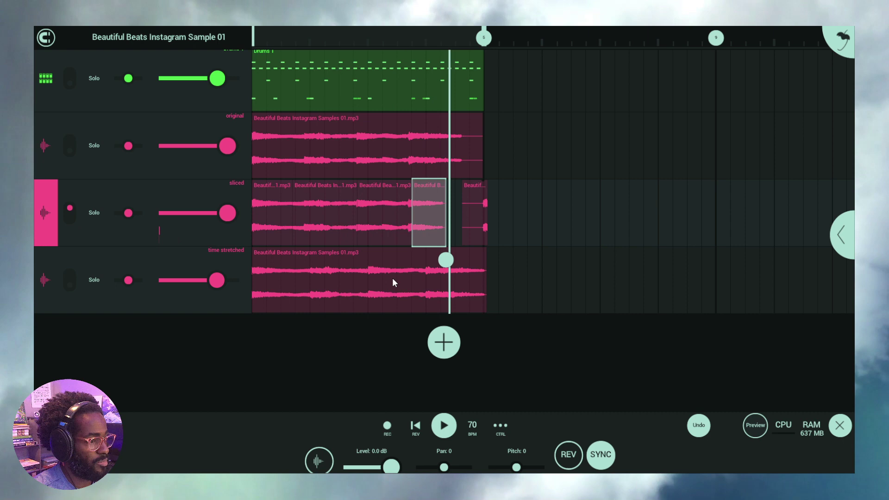
# - Lengthen the second slice, delete the tiny final slice, and move the last slice right to leave a gap
pyautogui.click(296, 227)
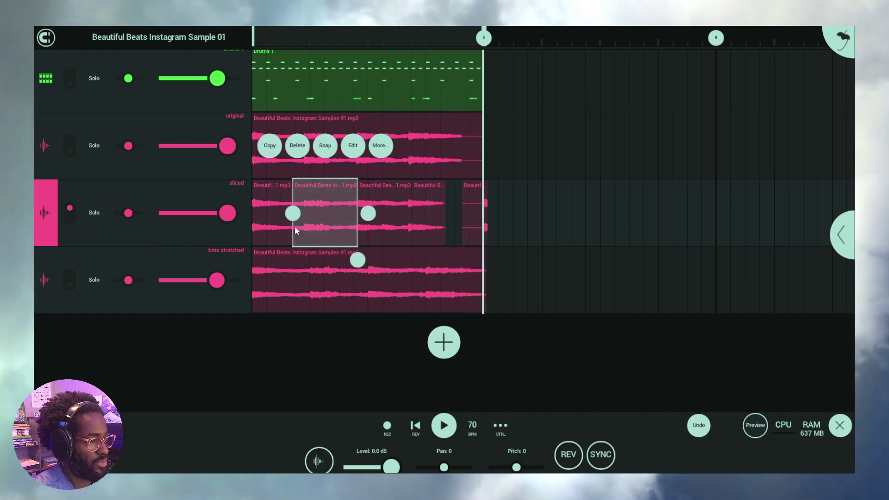
pyautogui.moveTo(359, 262); pyautogui.dragTo(377, 261)
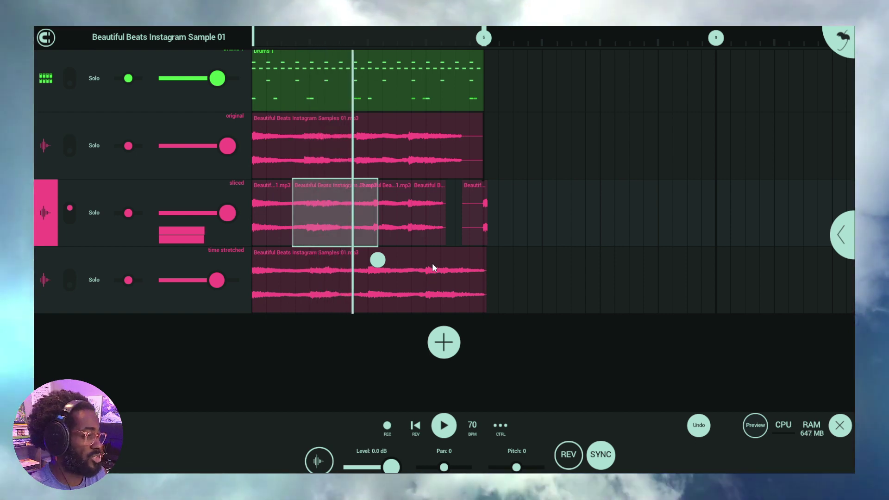
pyautogui.click(473, 191)
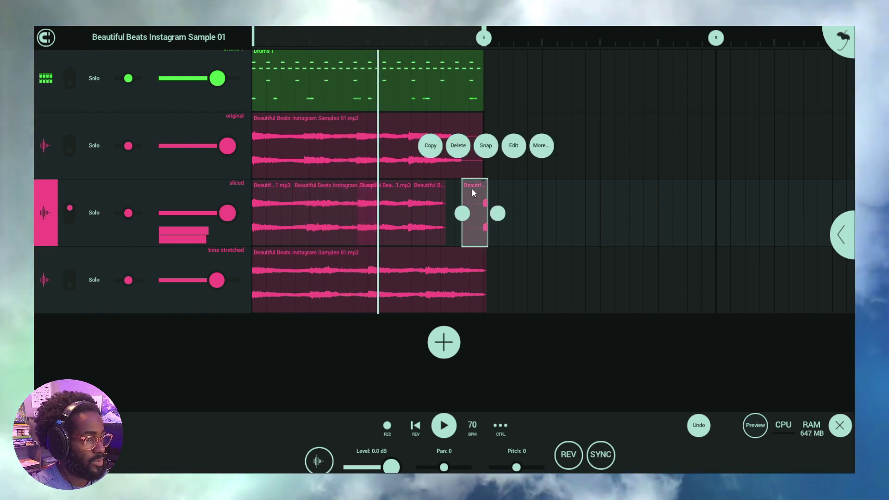
pyautogui.click(460, 154)
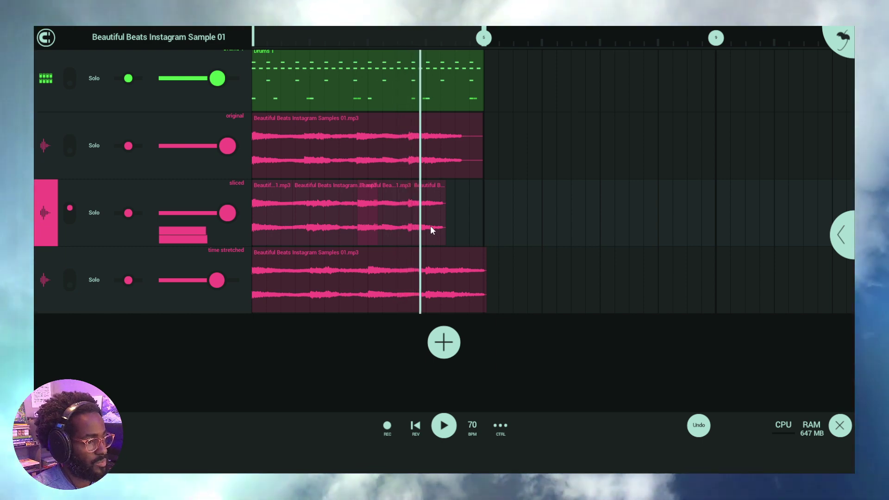
pyautogui.moveTo(431, 230); pyautogui.dragTo(445, 228)
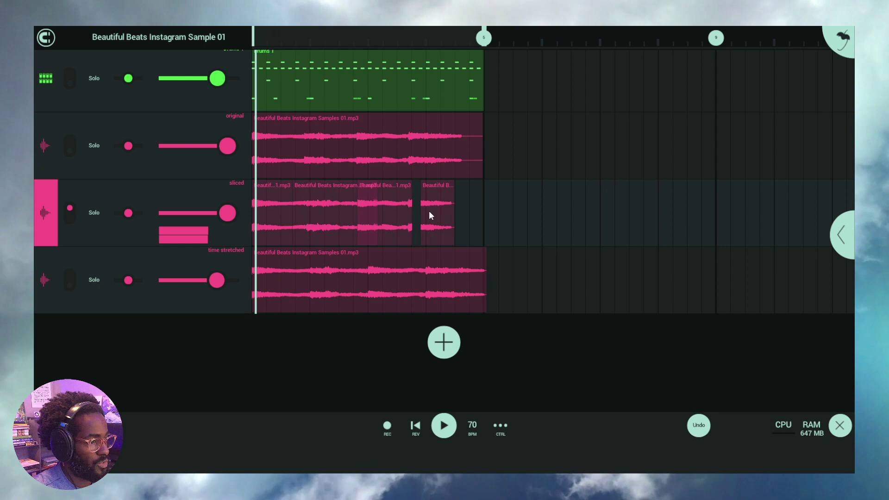
pyautogui.click(337, 221)
# - Undo the slice edits so the sliced track runs unbroken again, then select the time stretched track
pyautogui.moveTo(374, 260); pyautogui.dragTo(339, 263)
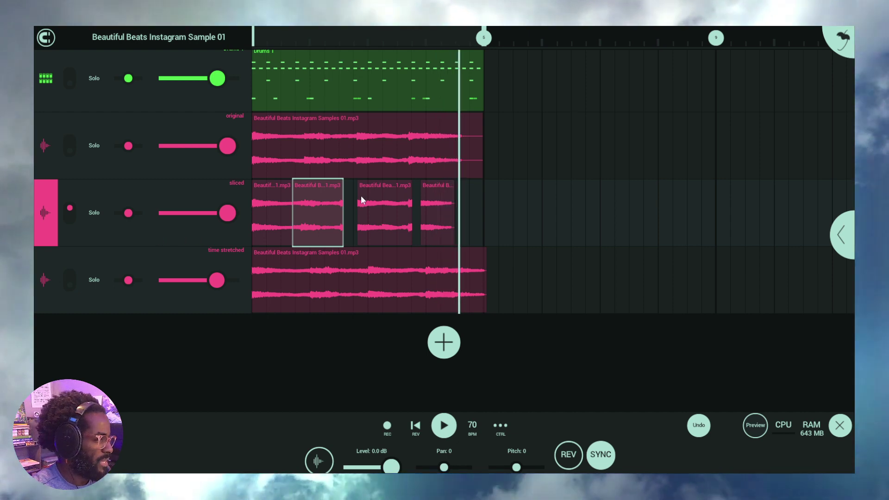
pyautogui.click(323, 218)
pyautogui.click(699, 425)
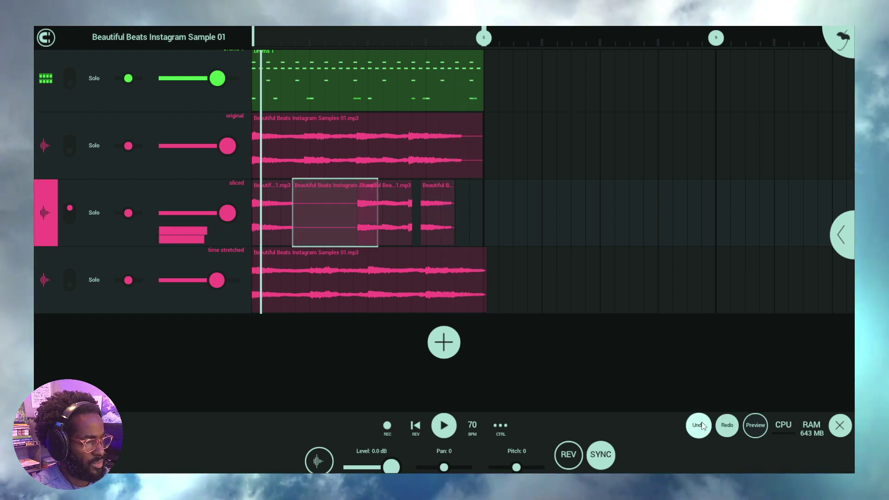
pyautogui.click(699, 425)
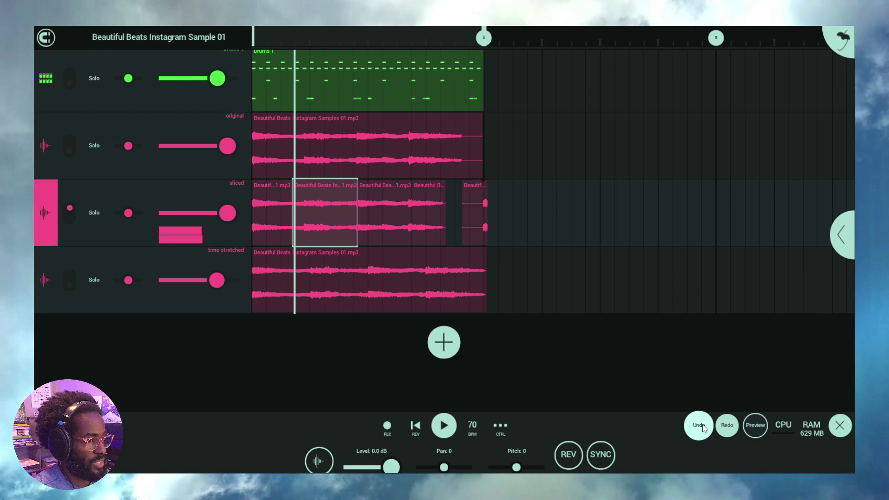
pyautogui.click(699, 425)
pyautogui.click(658, 283)
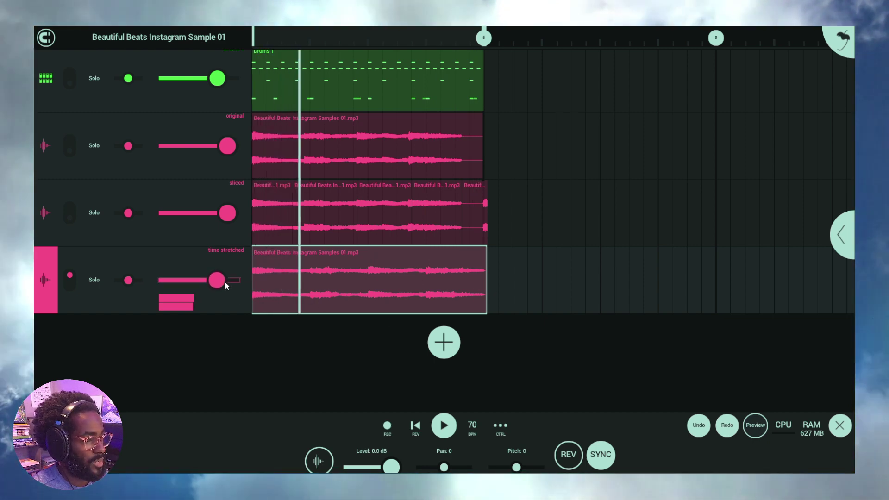
# - Turn up the time stretched track's volume and stop playback
pyautogui.moveTo(224, 283); pyautogui.dragTo(232, 282)
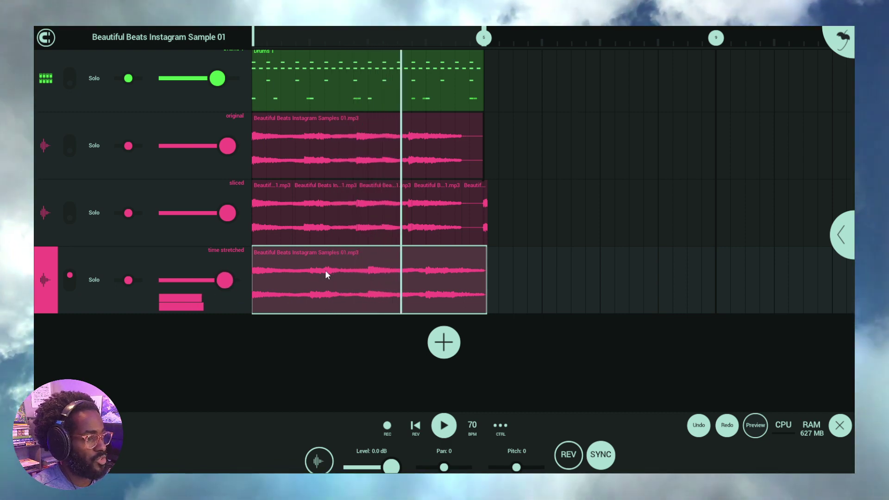
pyautogui.click(330, 212)
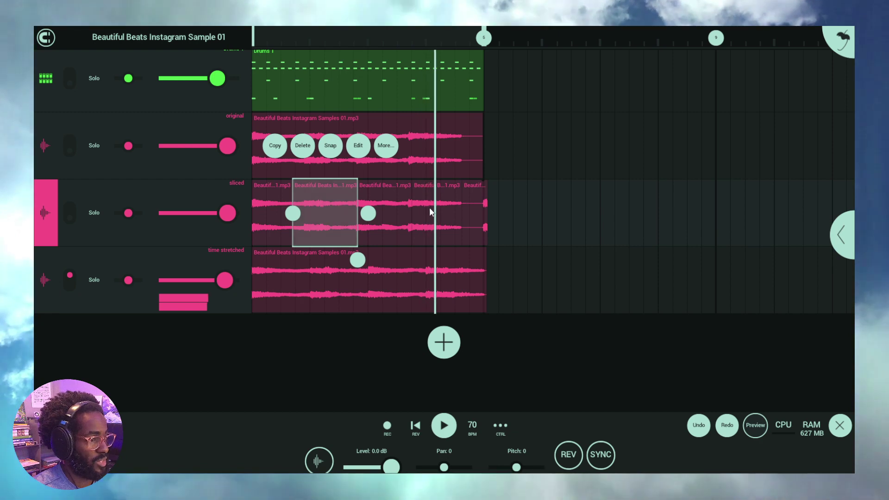
pyautogui.click(463, 172)
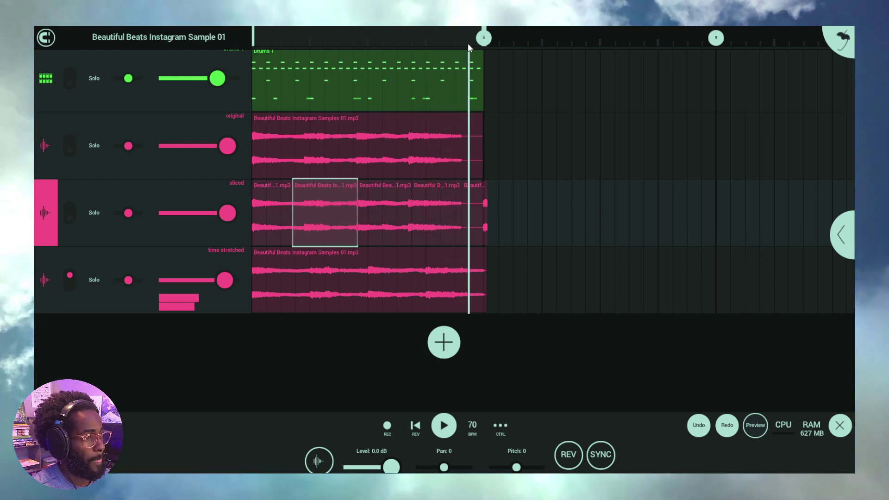
pyautogui.press('space')
# - Mark a loop region ending at bar 5, move the playhead later, and check the clips
pyautogui.doubleClick(319, 40)
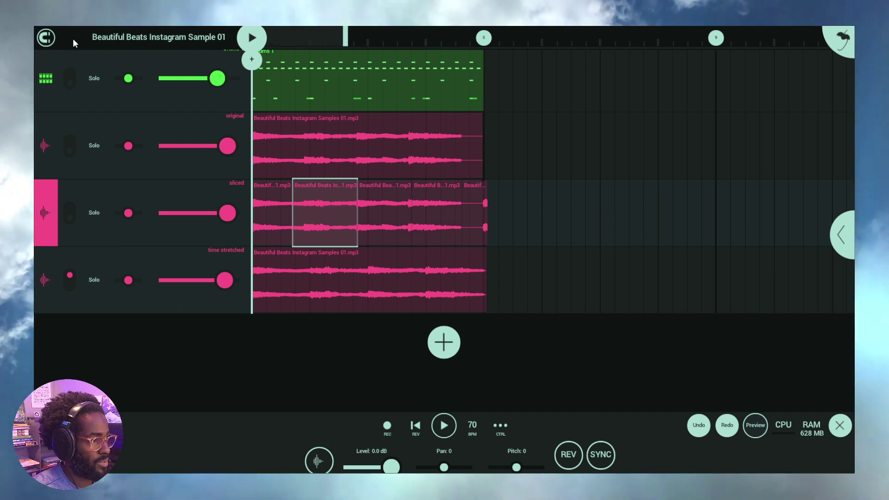
pyautogui.moveTo(350, 42); pyautogui.dragTo(467, 54)
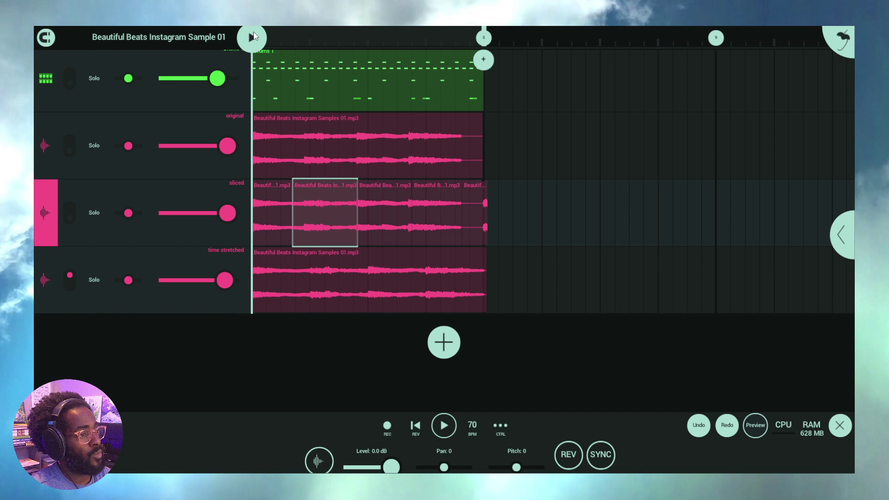
pyautogui.moveTo(254, 37); pyautogui.dragTo(373, 47)
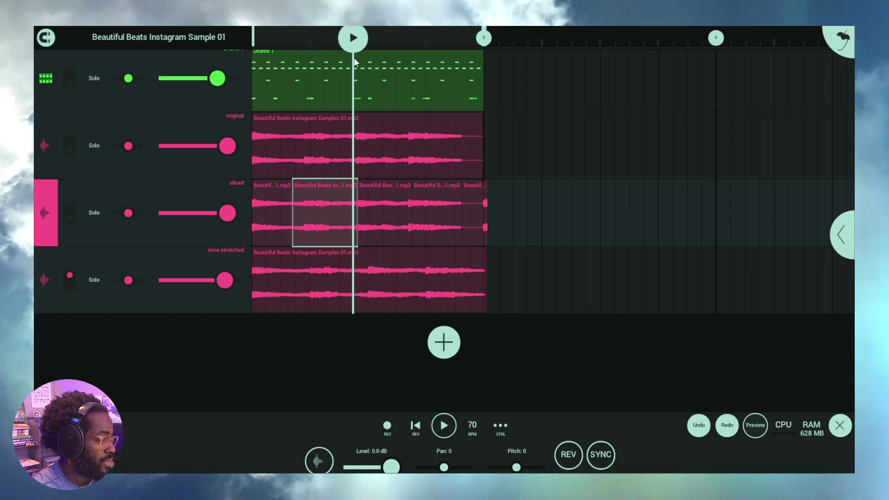
pyautogui.click(374, 281)
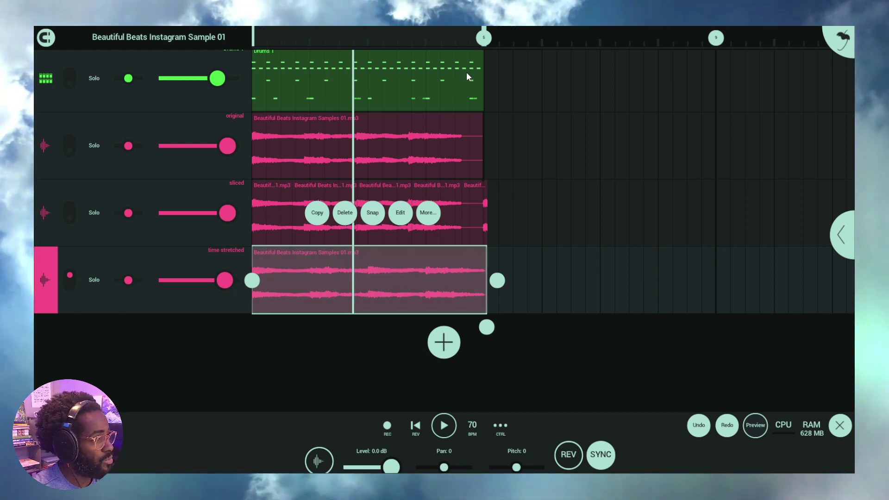
pyautogui.click(475, 234)
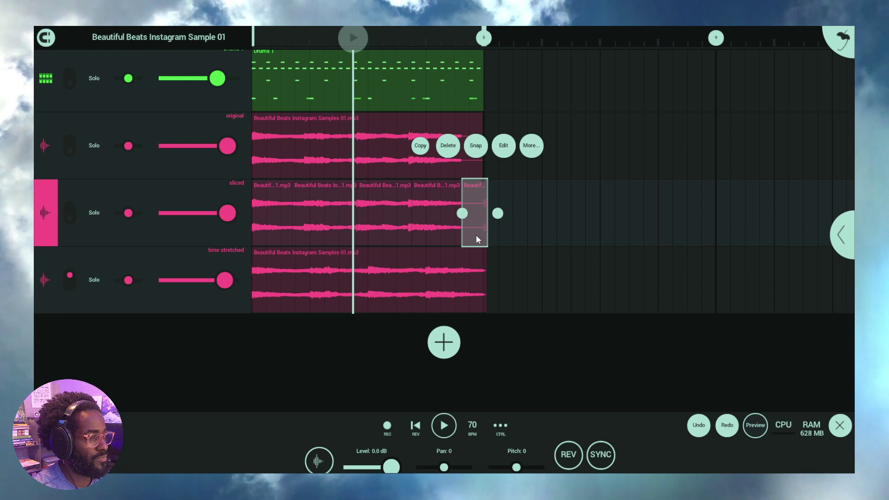
pyautogui.click(401, 220)
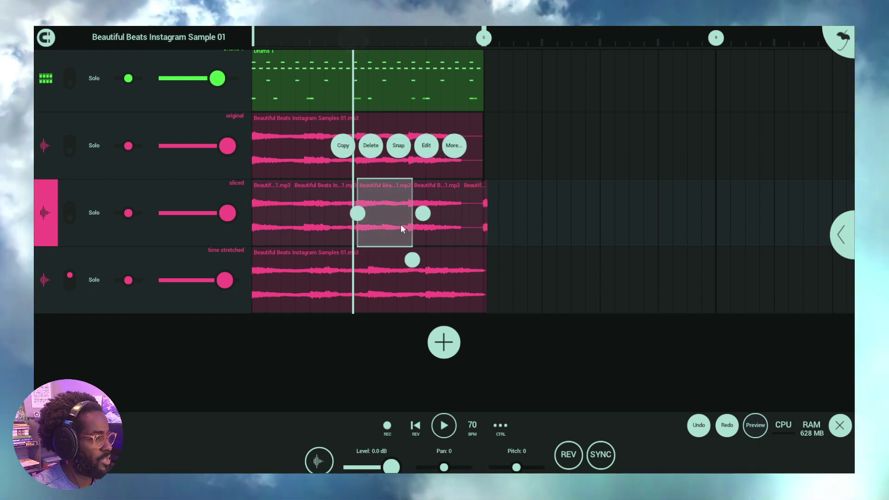
pyautogui.click(304, 221)
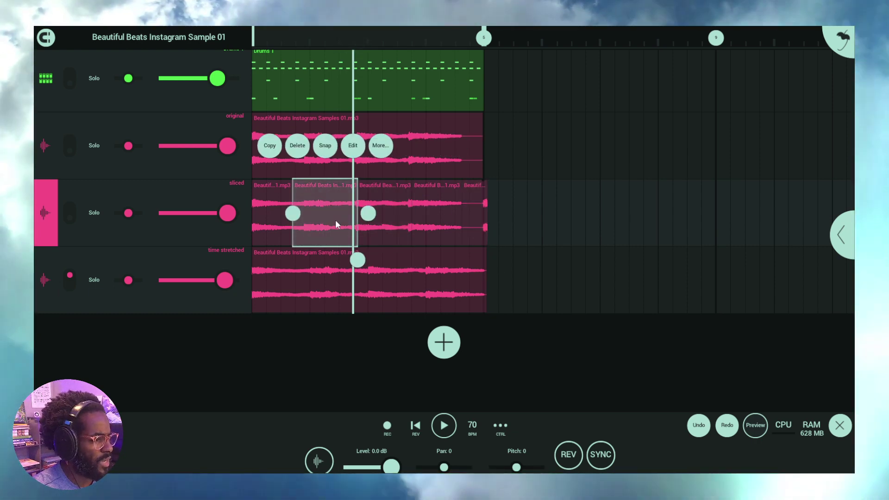
pyautogui.click(438, 142)
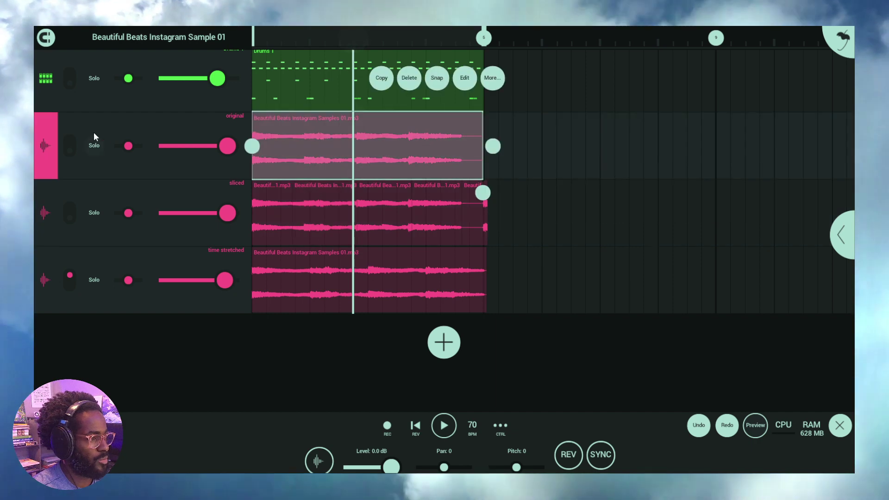
# - Pull the playhead back toward the start of the original clip
pyautogui.click(50, 143)
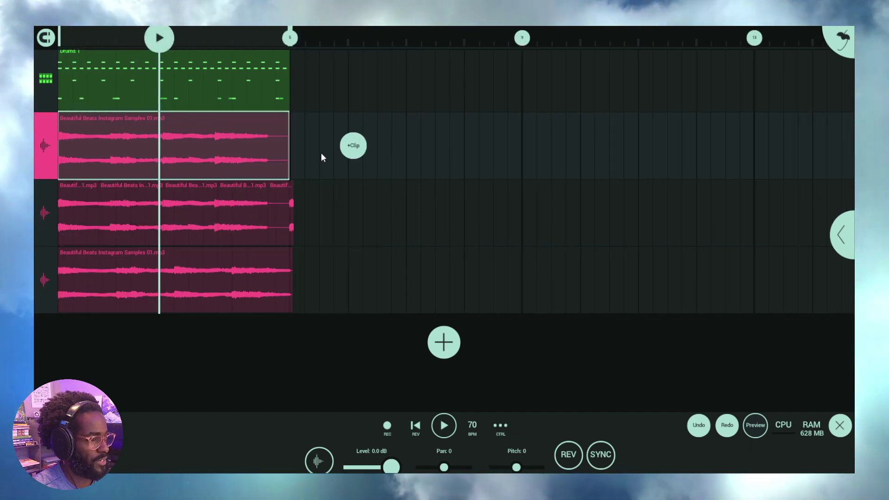
pyautogui.click(42, 147)
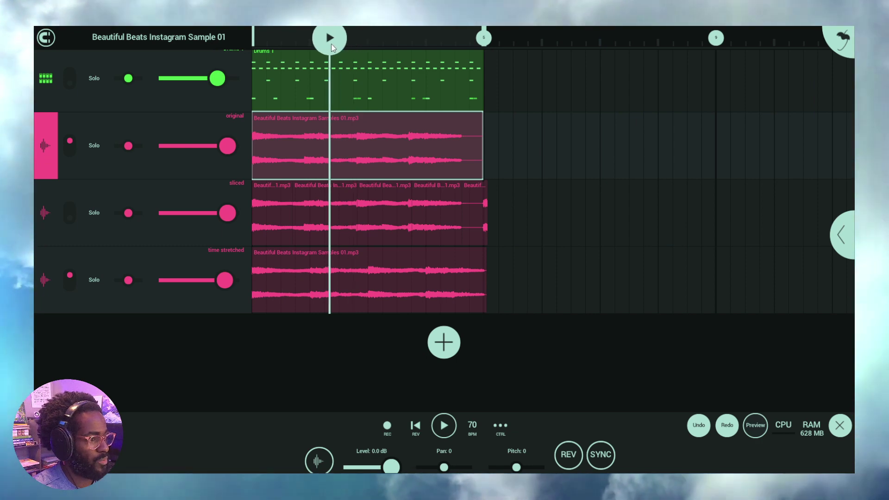
pyautogui.moveTo(332, 45)
pyautogui.mouseDown()
pyautogui.moveTo(299, 42)
pyautogui.moveTo(311, 39)
pyautogui.mouseUp()
pyautogui.scroll(5, 305, 44)
pyautogui.scroll(3, 304, 43)
# - Slice the original clip at the playhead and open the second piece in the clip editor
pyautogui.click(307, 202)
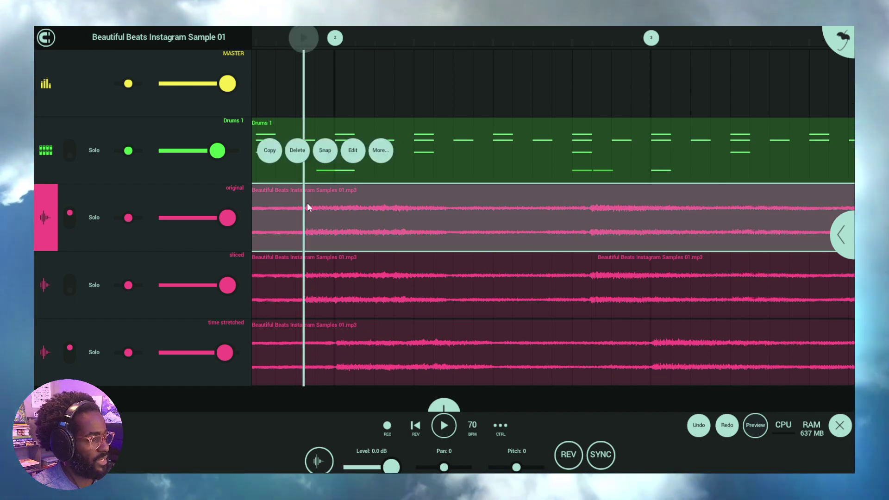
pyautogui.click(377, 151)
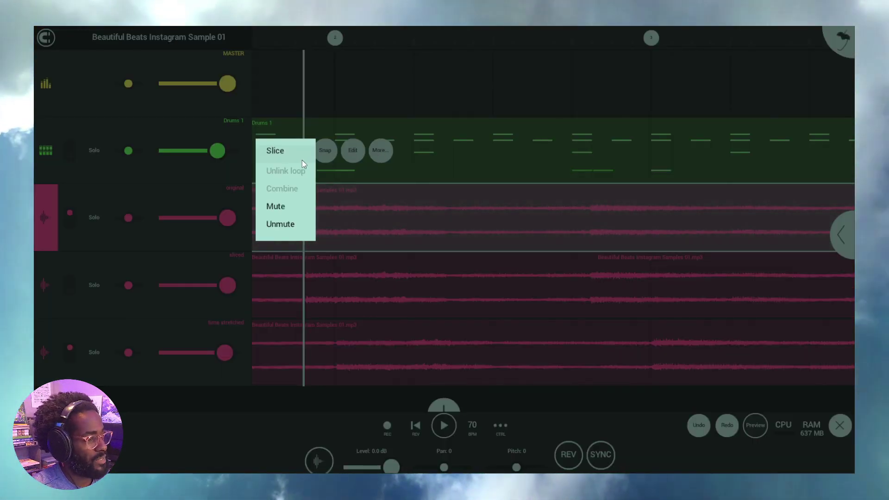
pyautogui.click(301, 160)
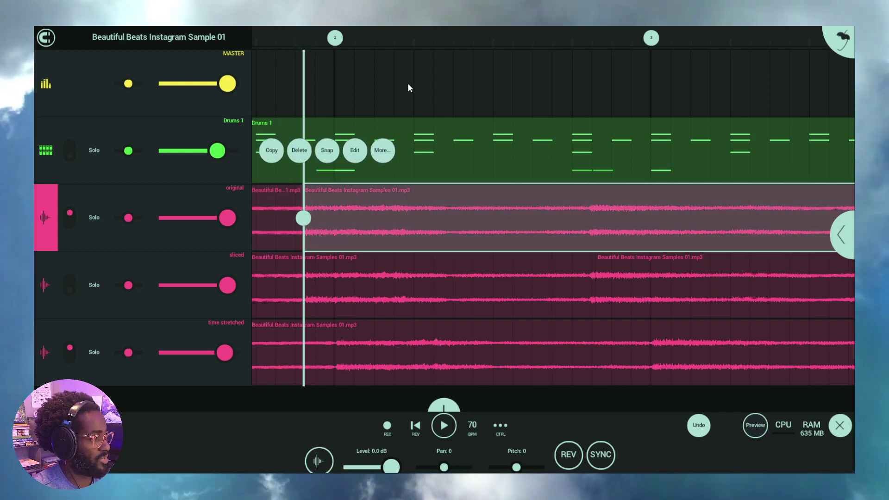
pyautogui.doubleClick(340, 232)
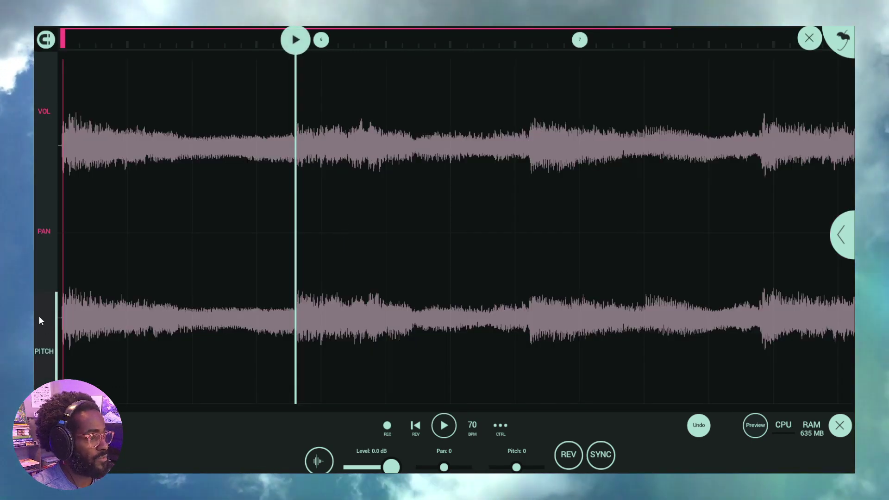
# - Draw a VOL envelope that drops after the opening section and rises again later, then close the editor
pyautogui.click(44, 234)
pyautogui.click(48, 152)
pyautogui.click(56, 217)
pyautogui.click(57, 317)
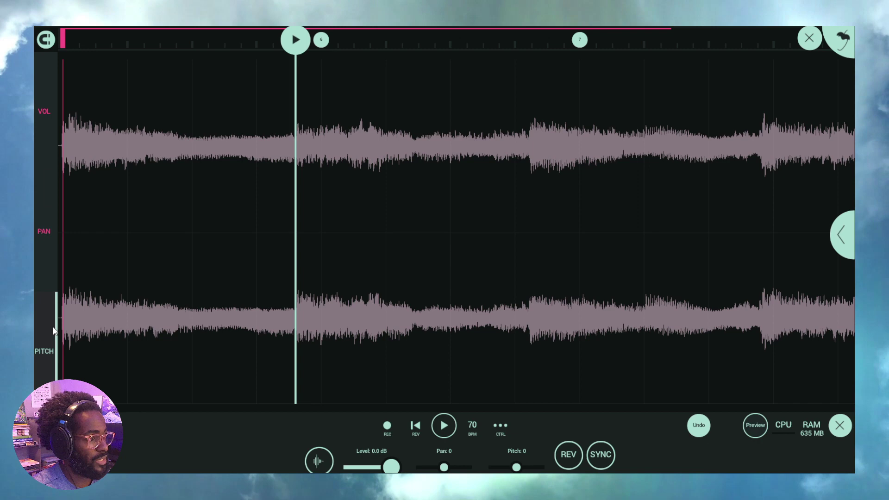
pyautogui.click(63, 132)
pyautogui.click(176, 130)
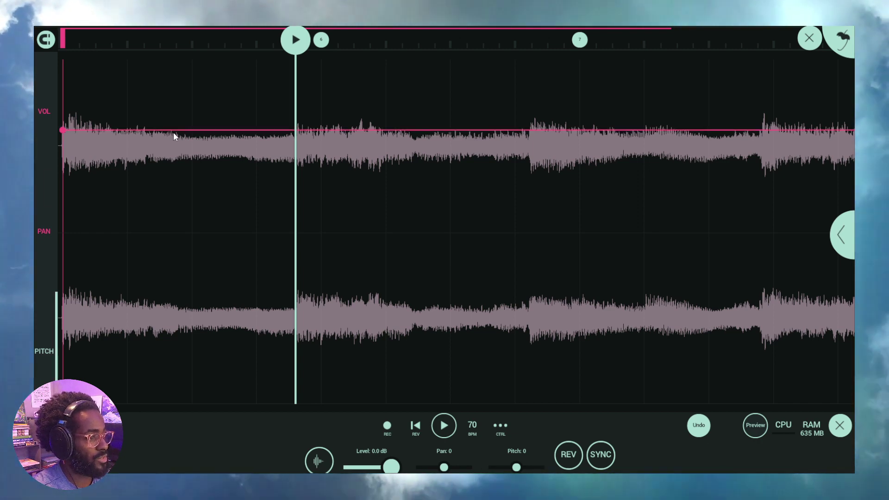
pyautogui.click(321, 127)
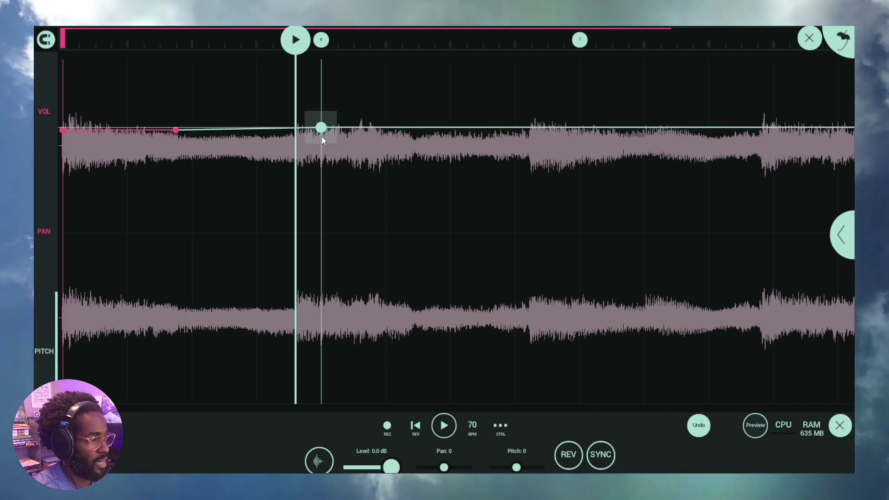
pyautogui.moveTo(321, 127); pyautogui.dragTo(321, 211)
pyautogui.click(402, 208)
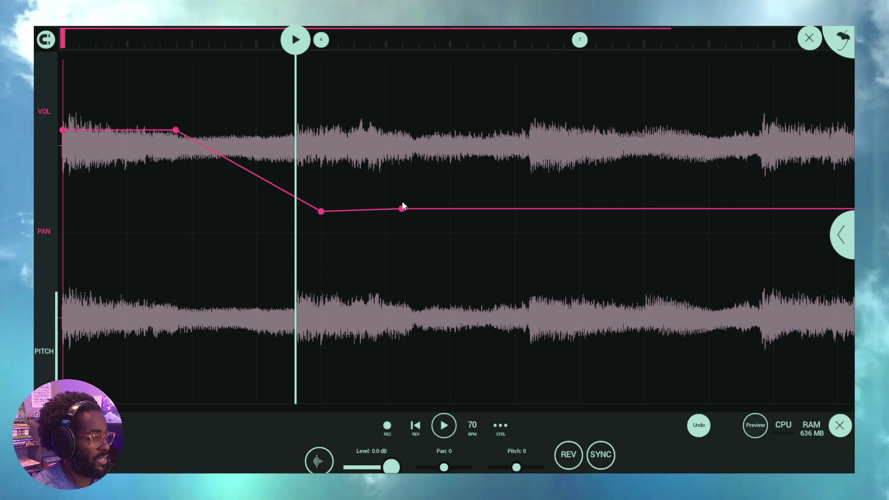
pyautogui.moveTo(401, 209); pyautogui.dragTo(402, 122)
pyautogui.click(809, 38)
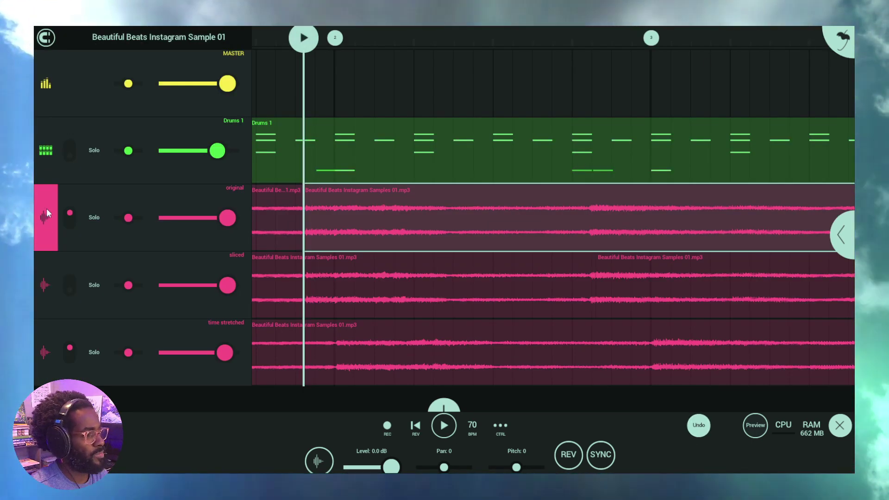
# - Mute the original track, unmute Drums 1, and zoom the timeline out
pyautogui.click(69, 216)
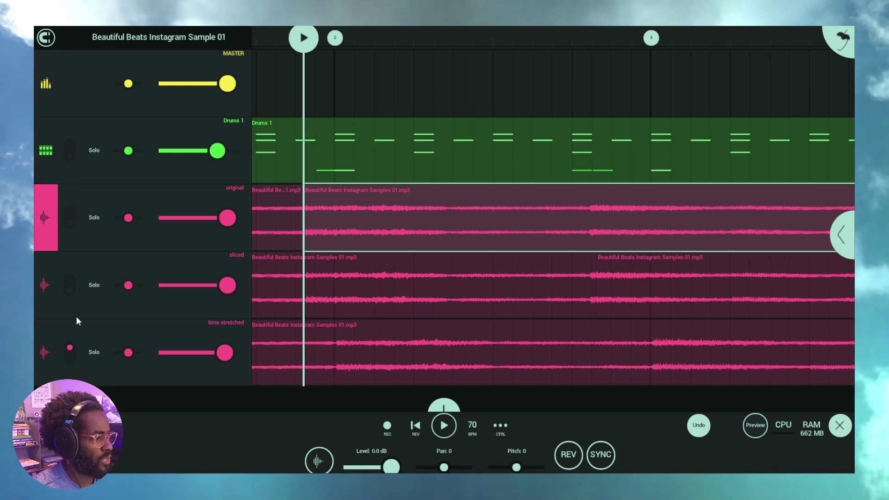
pyautogui.click(68, 151)
pyautogui.scroll(-2, 480, 35)
pyautogui.scroll(-3, 480, 35)
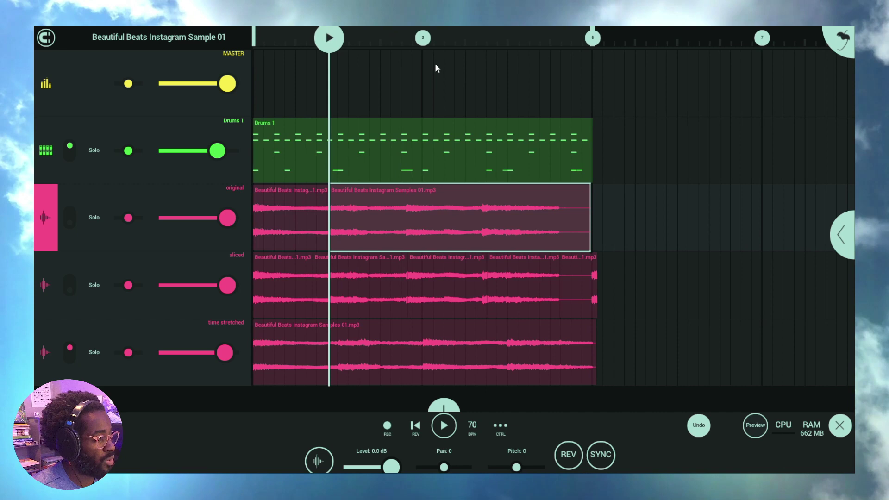
# - Mute the time stretched track and play the arrangement from the start
pyautogui.click(69, 348)
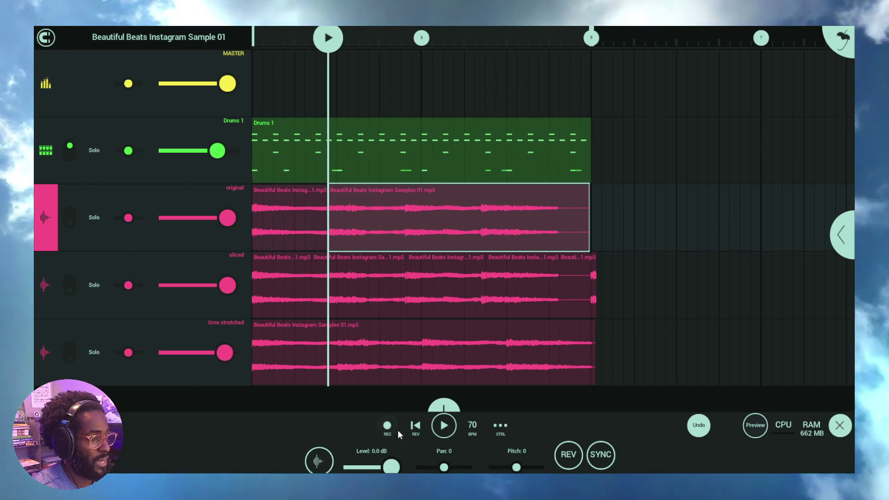
pyautogui.click(445, 425)
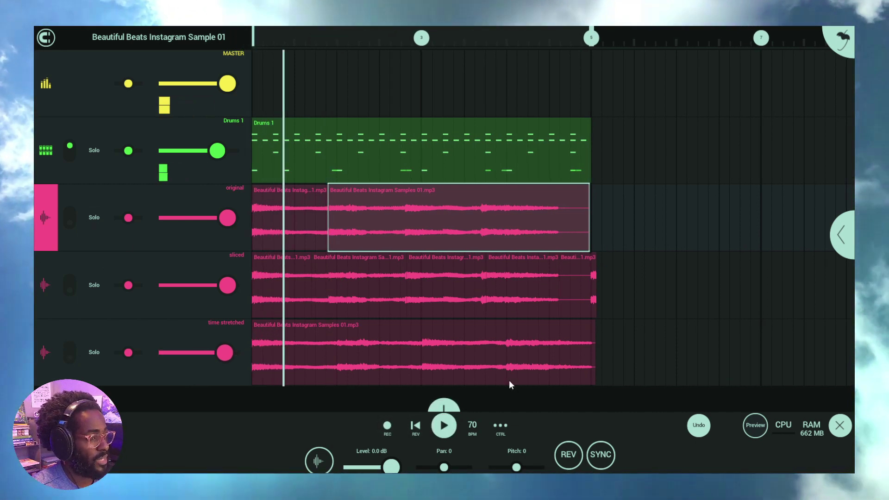
pyautogui.moveTo(585, 416); pyautogui.dragTo(585, 392)
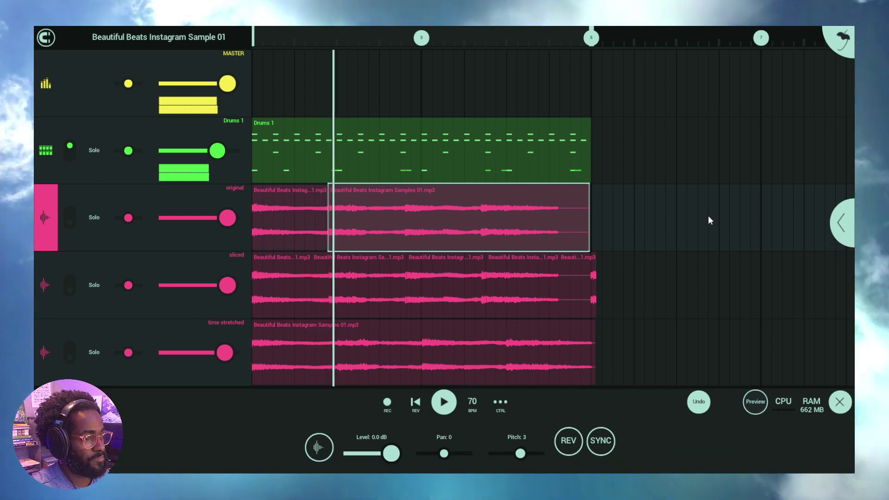
pyautogui.scroll(-3, 708, 216)
pyautogui.click(39, 165)
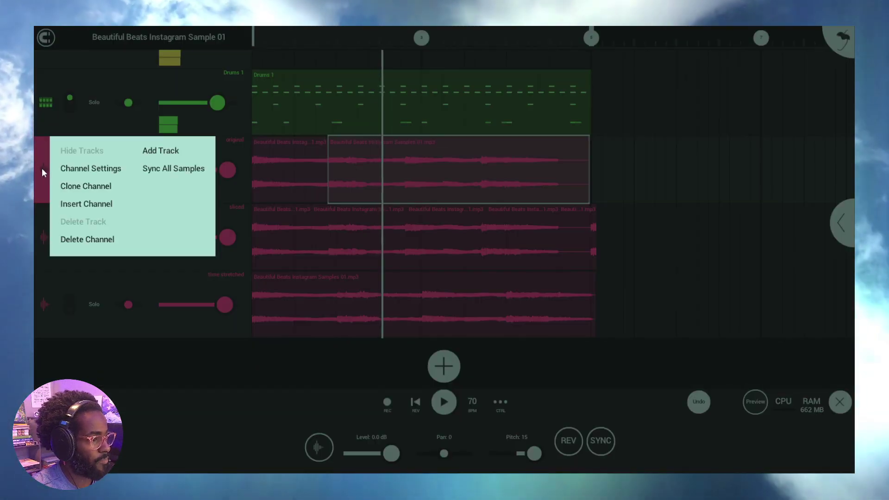
pyautogui.click(659, 190)
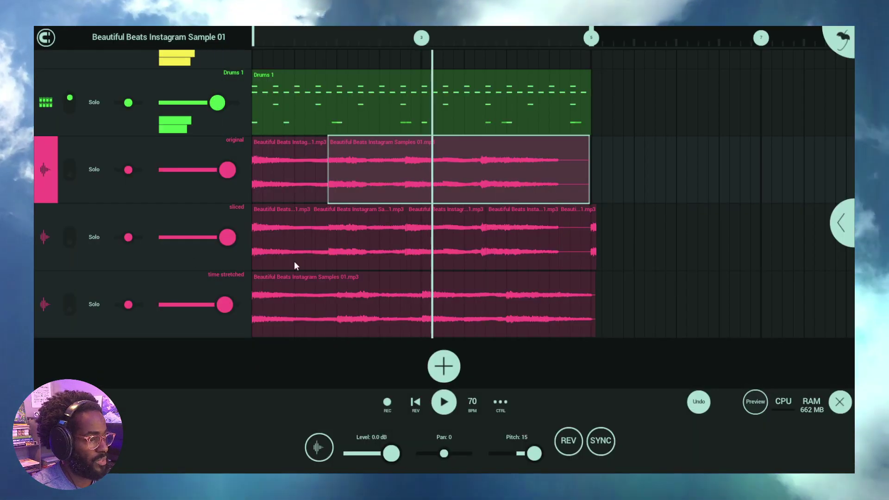
# - Move the time stretched track up directly under Drums 1 and switch it back on
pyautogui.click(51, 314)
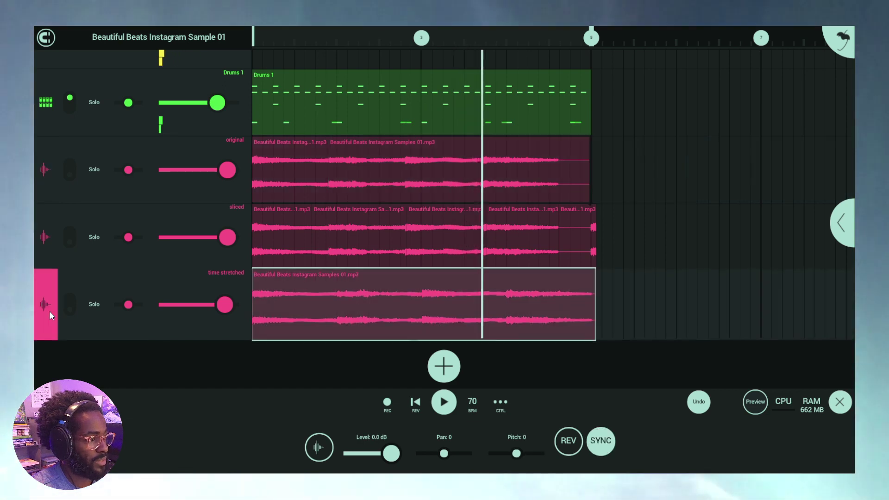
pyautogui.click(49, 314)
pyautogui.click(44, 312)
pyautogui.moveTo(43, 312); pyautogui.dragTo(57, 173)
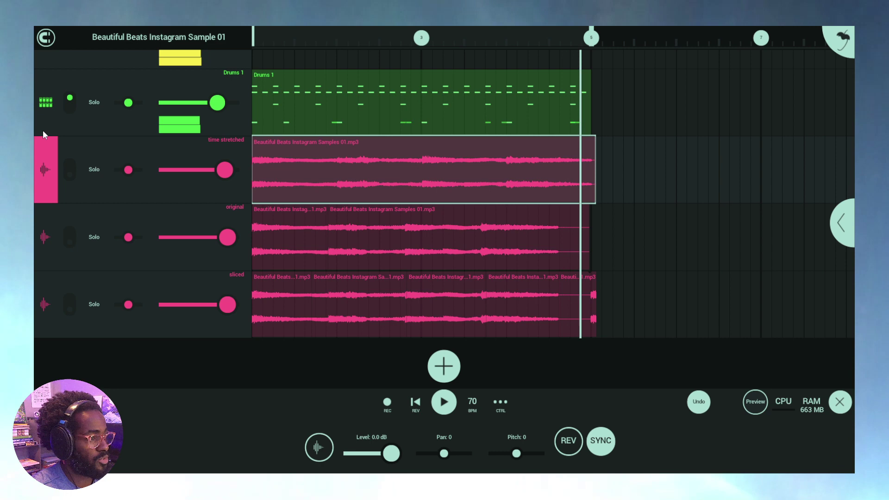
pyautogui.click(68, 170)
pyautogui.click(502, 171)
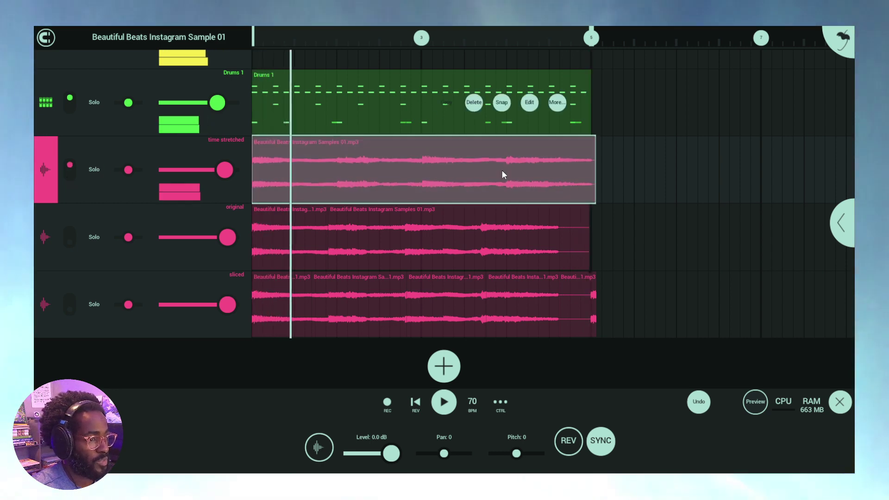
pyautogui.scroll(1, 592, 41)
pyautogui.scroll(3, 593, 42)
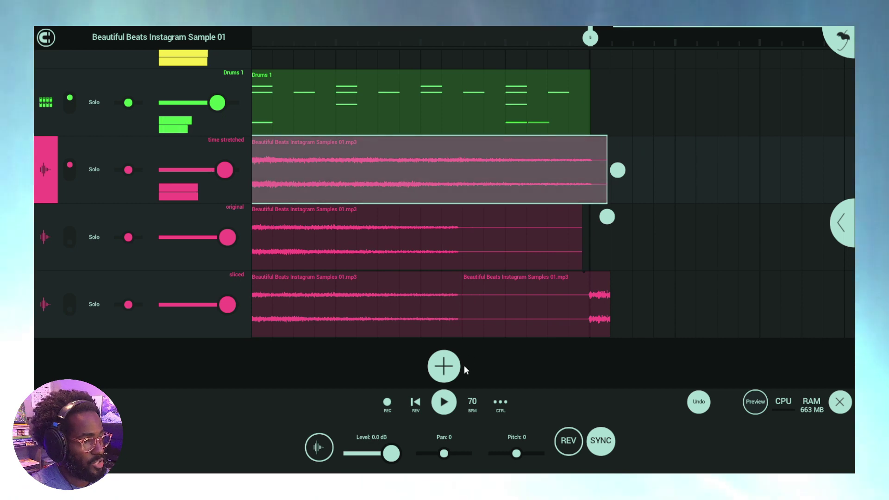
# - Add a new Audio Clip track and browse My Files in the sample browser
pyautogui.click(448, 365)
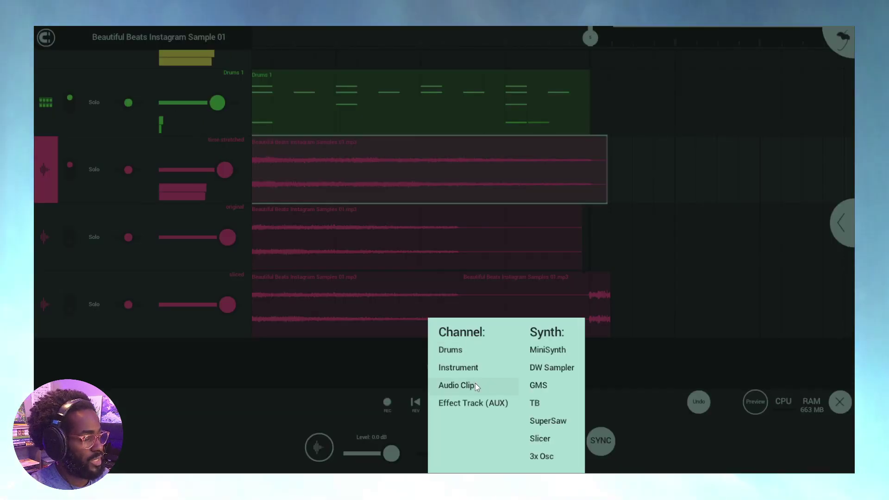
pyautogui.click(473, 384)
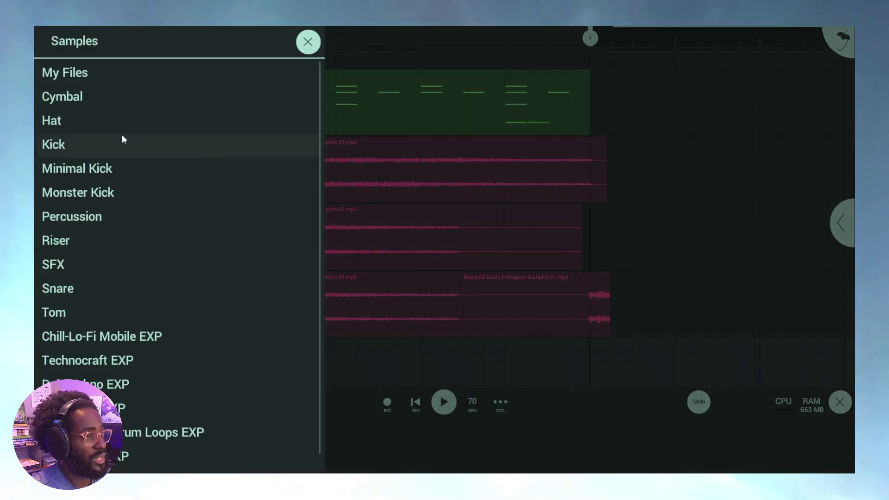
pyautogui.click(66, 78)
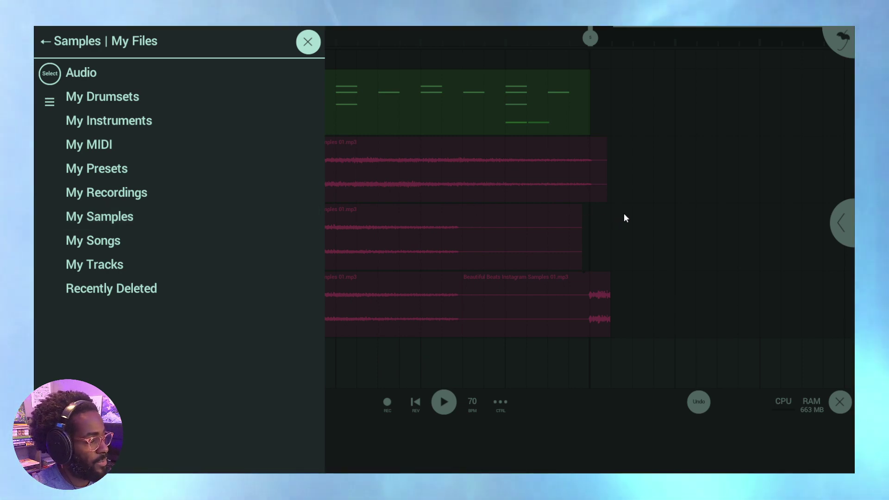
# - Close the sample browser and trim the time stretched clip's right edge back to bar 5
pyautogui.click(645, 211)
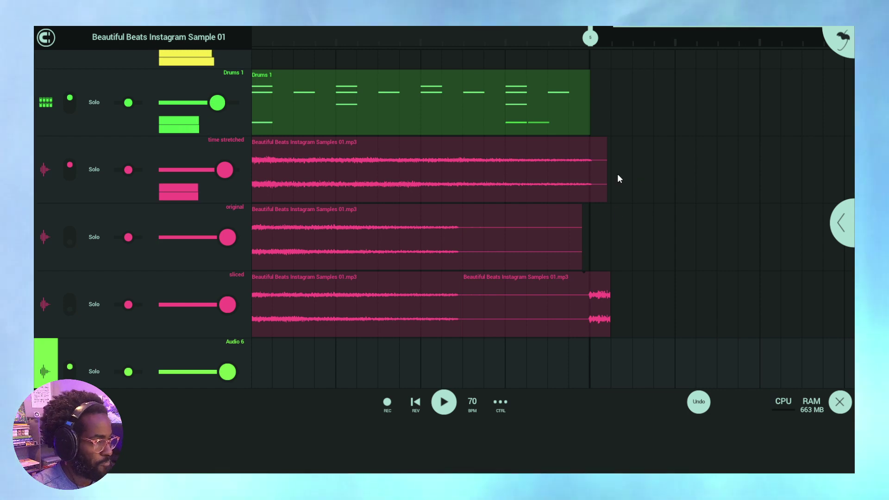
pyautogui.click(457, 180)
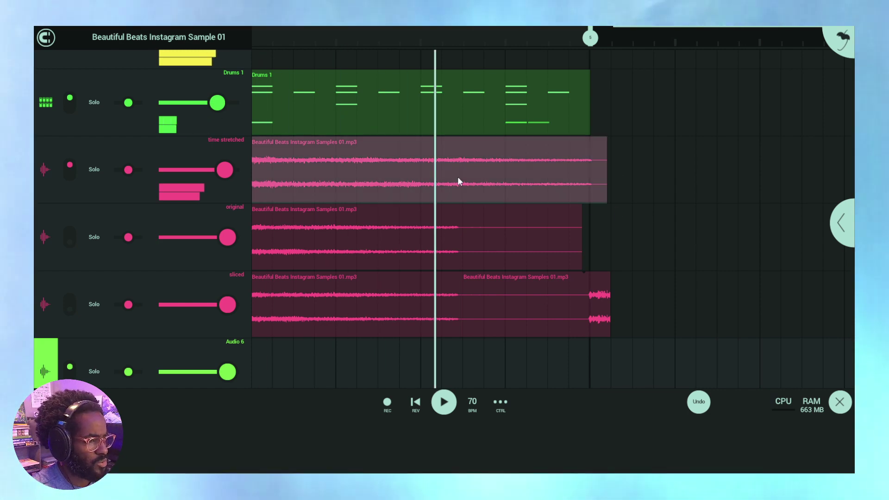
pyautogui.scroll(10, 591, 40)
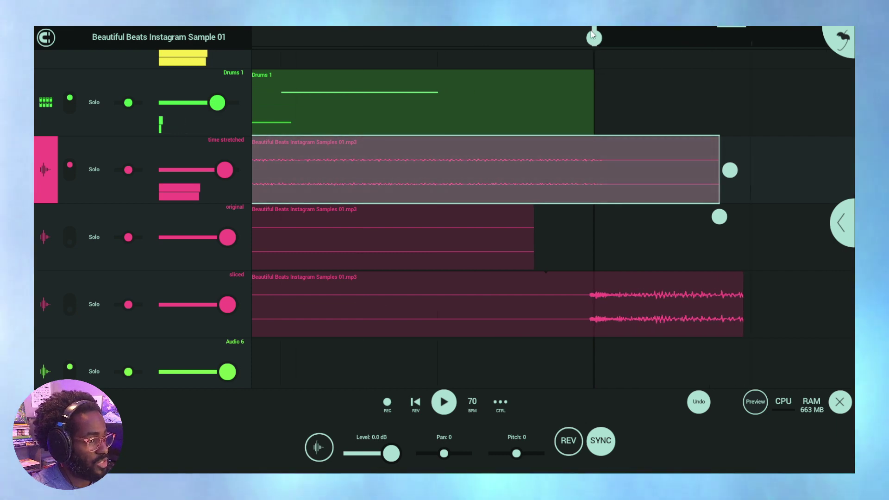
pyautogui.click(711, 226)
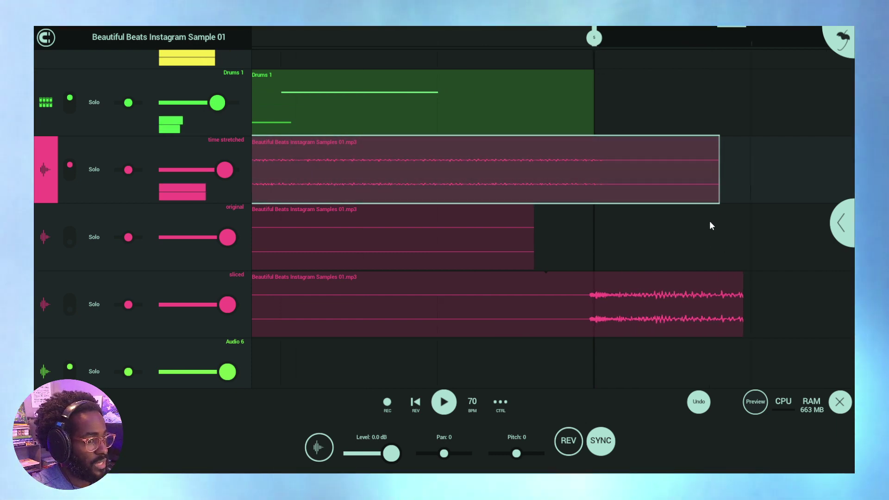
pyautogui.click(623, 178)
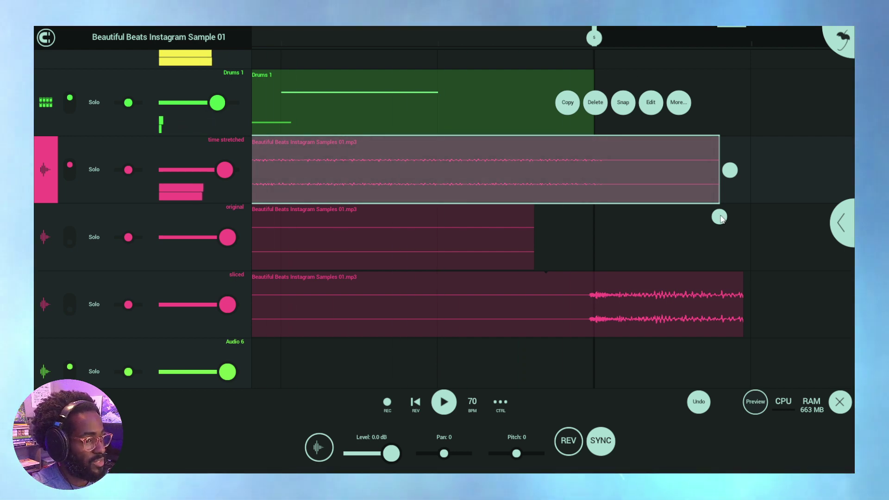
pyautogui.moveTo(720, 217); pyautogui.dragTo(582, 217)
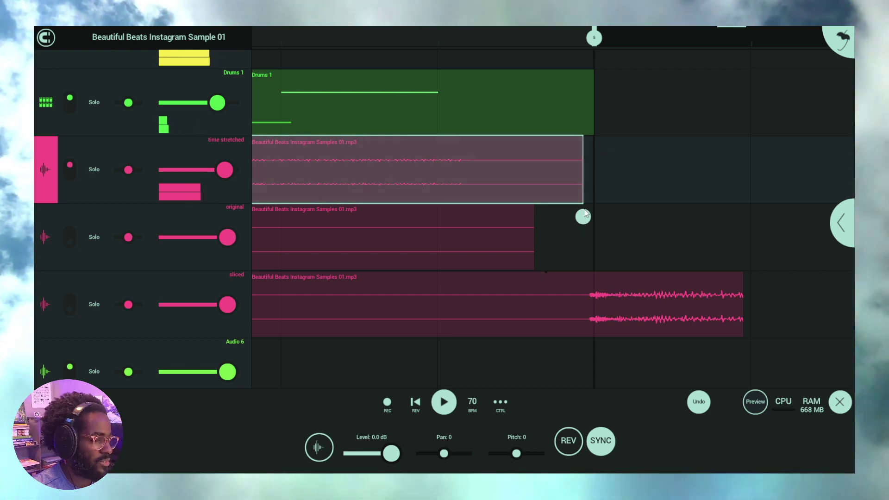
# - Drag the time stretched clip's right edge past bar 5, then pan to later bars to check it
pyautogui.moveTo(585, 214); pyautogui.dragTo(724, 226)
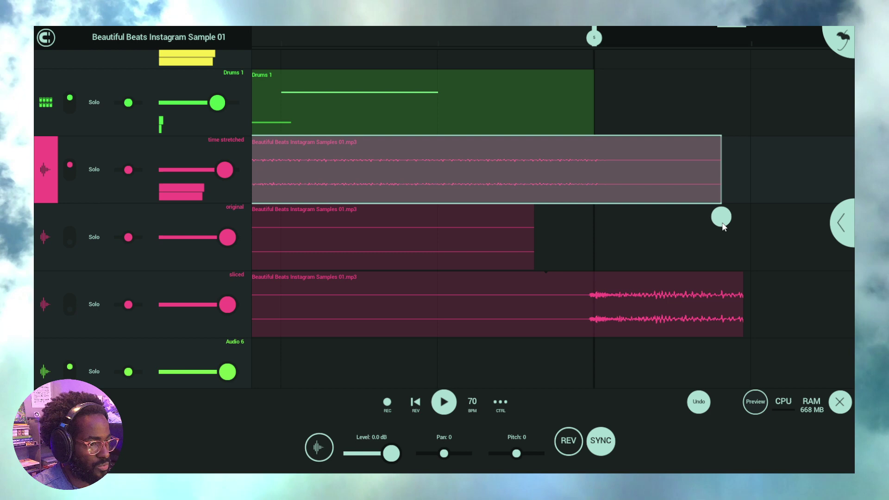
pyautogui.scroll(5, 593, 47)
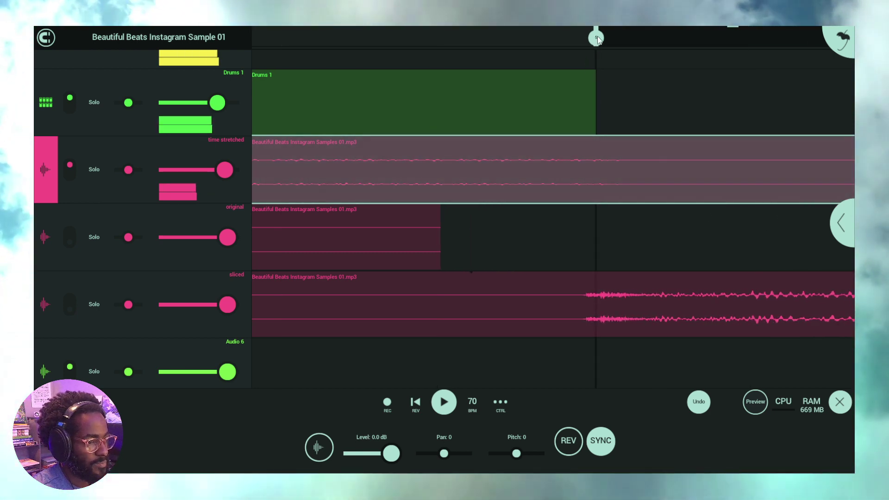
pyautogui.moveTo(601, 229); pyautogui.dragTo(501, 236)
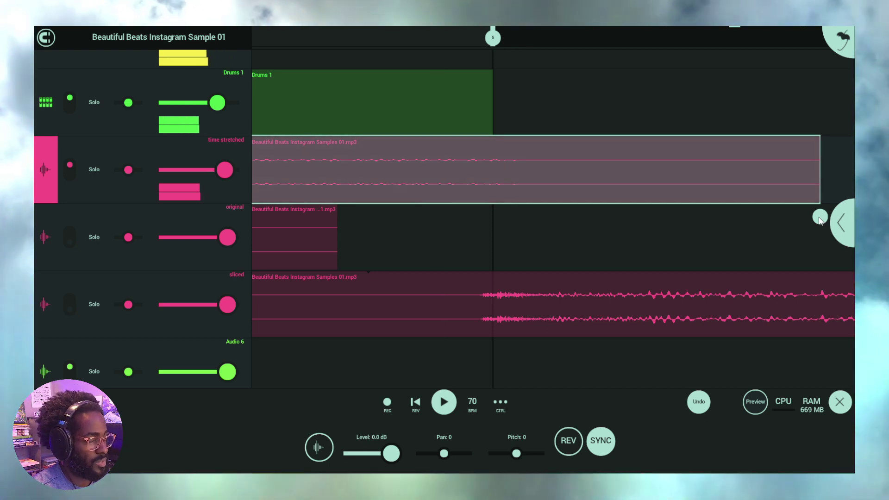
# - Pan and zoom the playlist back to the song start with Drums 1 in view
pyautogui.moveTo(509, 254); pyautogui.dragTo(695, 238)
pyautogui.scroll(-3, 373, 37)
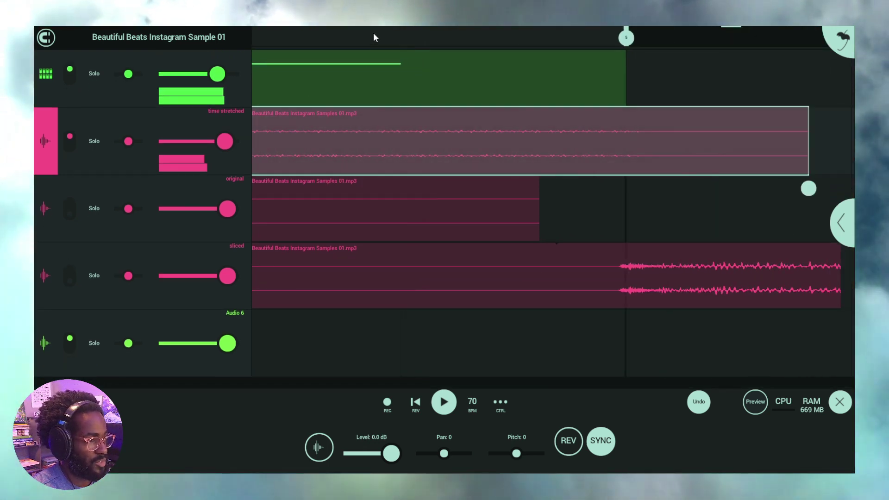
pyautogui.scroll(-2, 374, 37)
pyautogui.moveTo(349, 324); pyautogui.dragTo(644, 327)
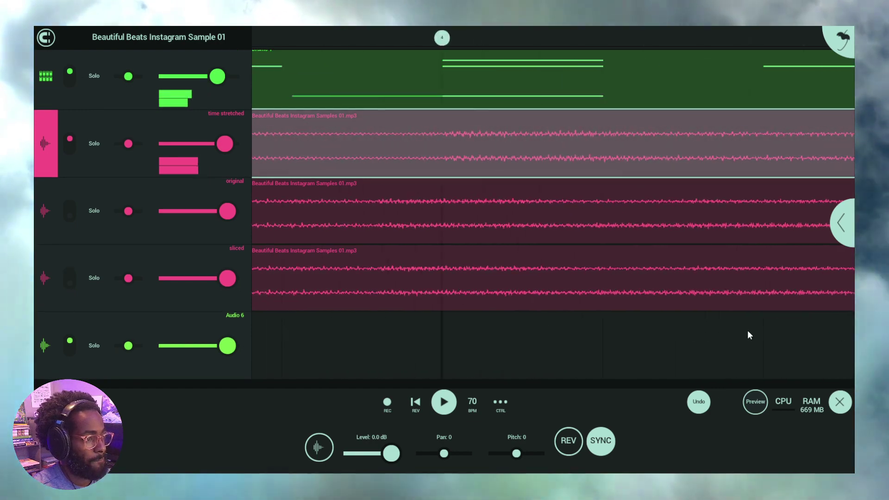
pyautogui.moveTo(324, 345); pyautogui.dragTo(741, 334)
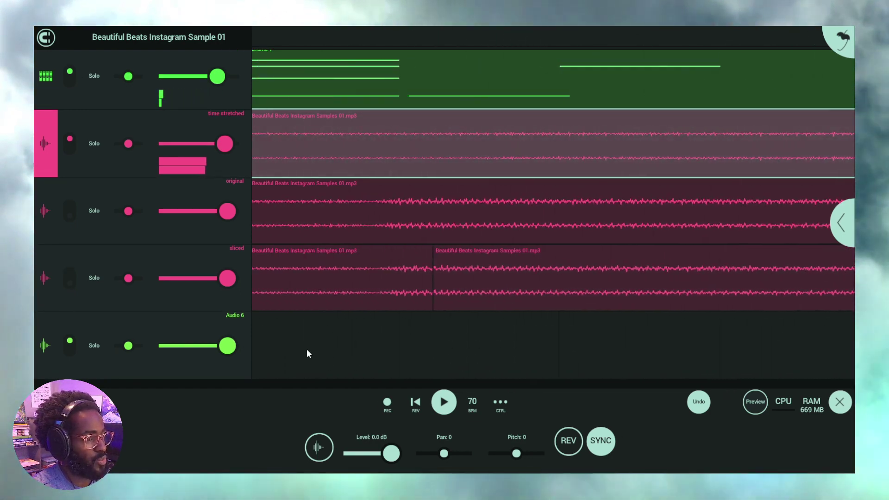
pyautogui.scroll(3, 332, 32)
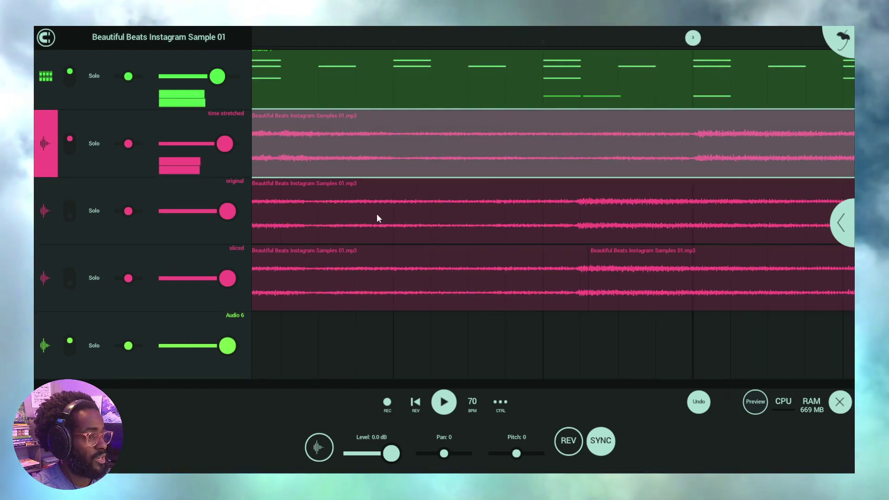
pyautogui.moveTo(394, 330); pyautogui.dragTo(694, 296)
pyautogui.moveTo(450, 249); pyautogui.dragTo(635, 188)
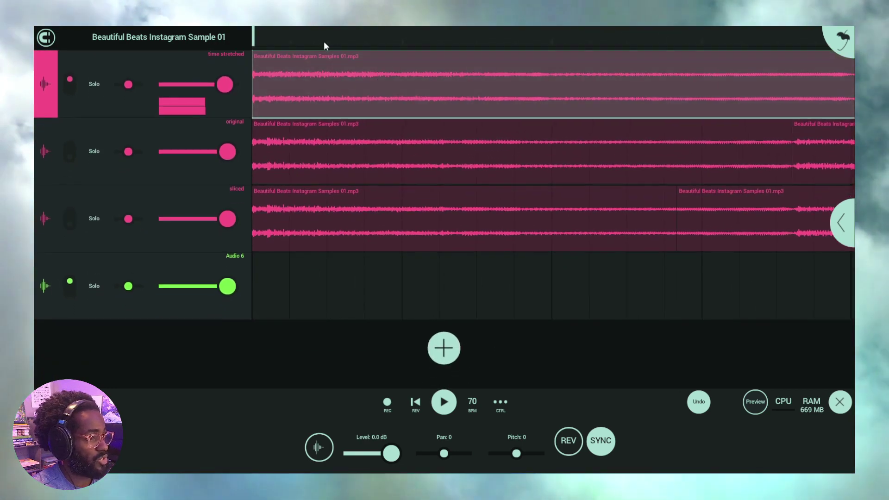
pyautogui.scroll(5, 273, 31)
pyautogui.moveTo(386, 296); pyautogui.dragTo(522, 310)
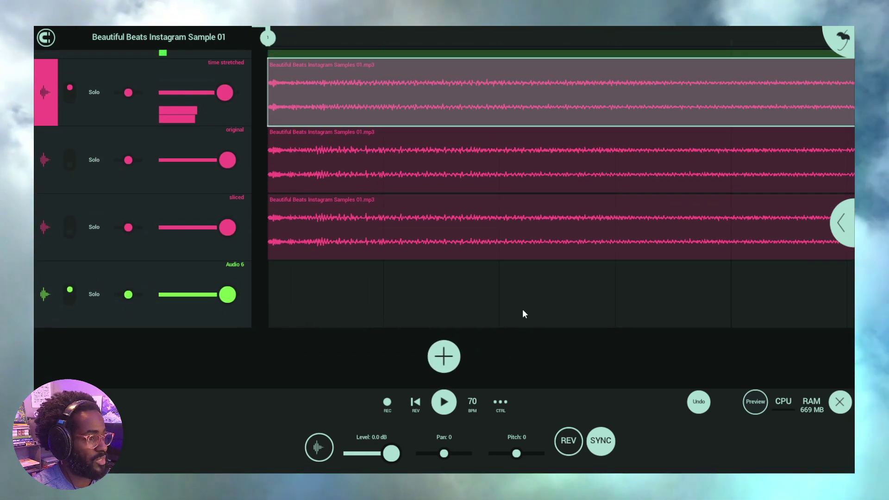
pyautogui.scroll(4, 270, 31)
pyautogui.moveTo(314, 280); pyautogui.dragTo(319, 355)
pyautogui.scroll(4, 279, 36)
pyautogui.moveTo(387, 372); pyautogui.dragTo(466, 371)
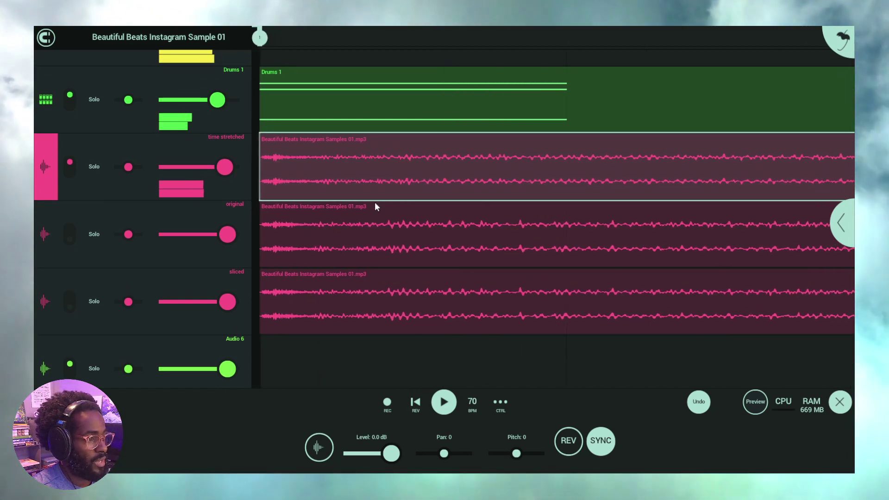
# - Trim the time stretched clip's start edge, then undo both trims with Undo twice
pyautogui.click(328, 182)
pyautogui.moveTo(373, 182); pyautogui.dragTo(338, 185)
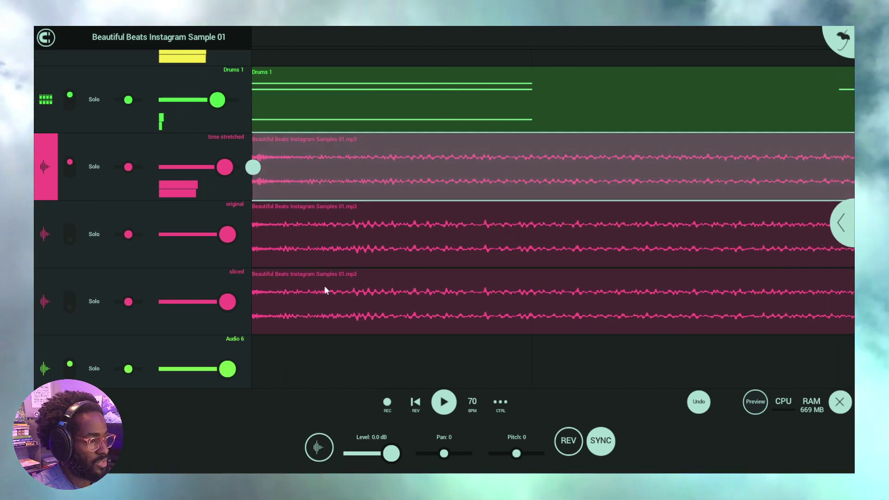
pyautogui.moveTo(380, 363); pyautogui.dragTo(560, 363)
pyautogui.scroll(3, 267, 37)
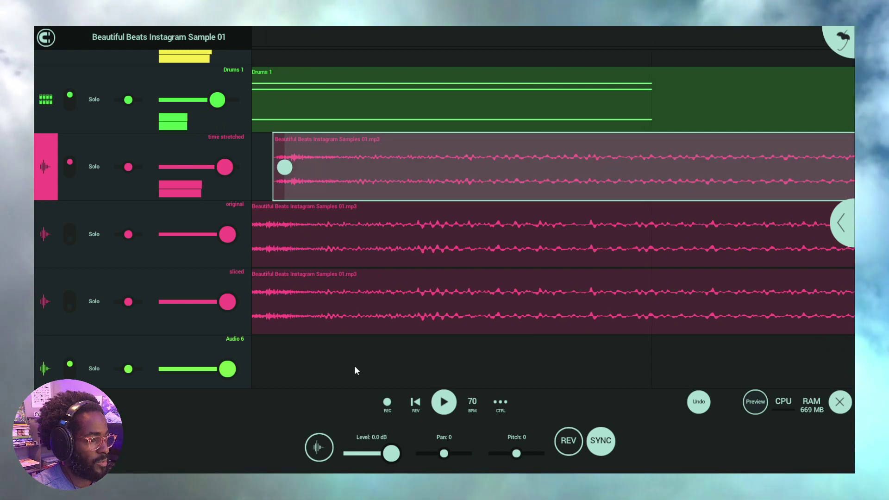
pyautogui.click(302, 165)
pyautogui.click(285, 177)
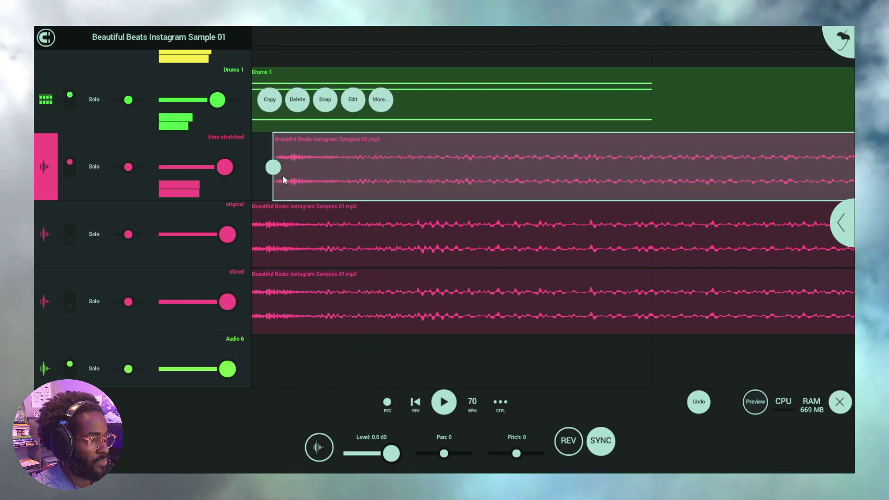
pyautogui.moveTo(273, 168); pyautogui.dragTo(246, 171)
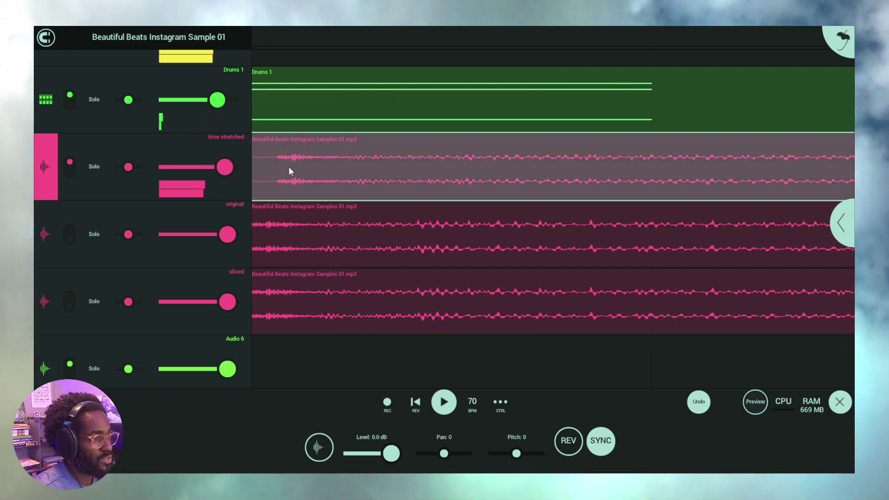
pyautogui.moveTo(427, 362); pyautogui.dragTo(445, 358)
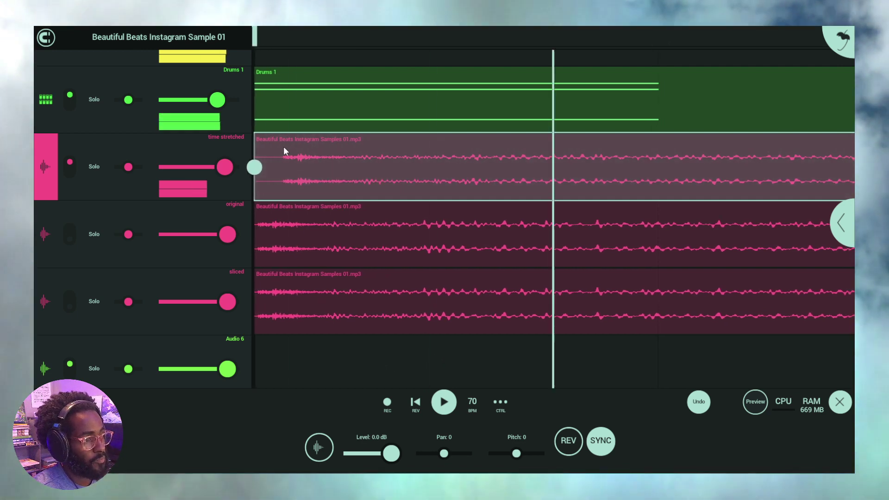
pyautogui.moveTo(260, 171); pyautogui.dragTo(268, 171)
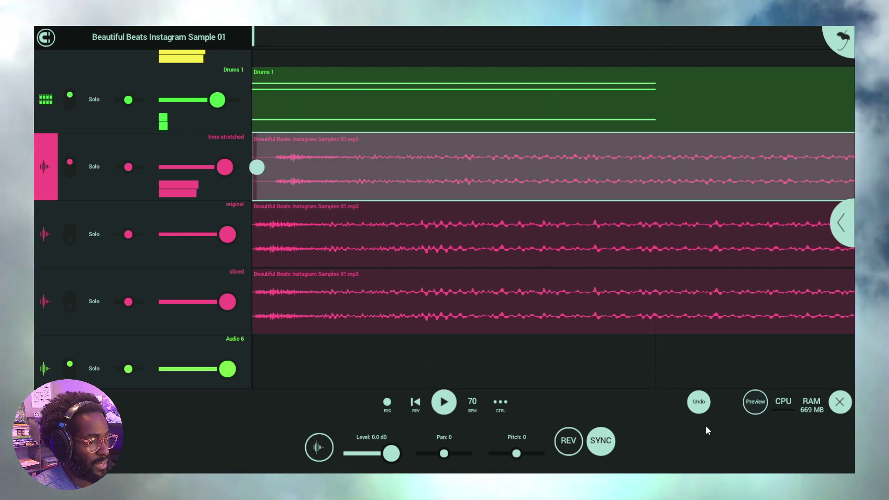
pyautogui.click(698, 401)
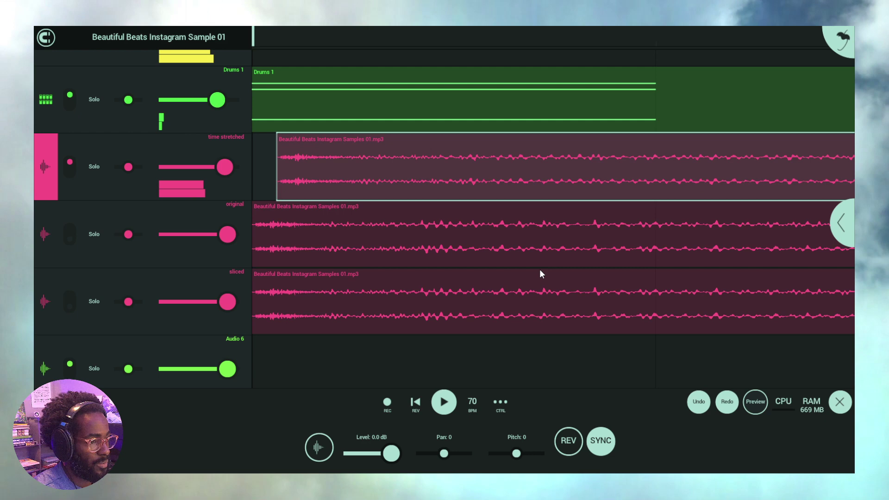
pyautogui.click(698, 402)
# - Zoom and pan the playlist in on bars 3 to 5
pyautogui.scroll(-11, 658, 61)
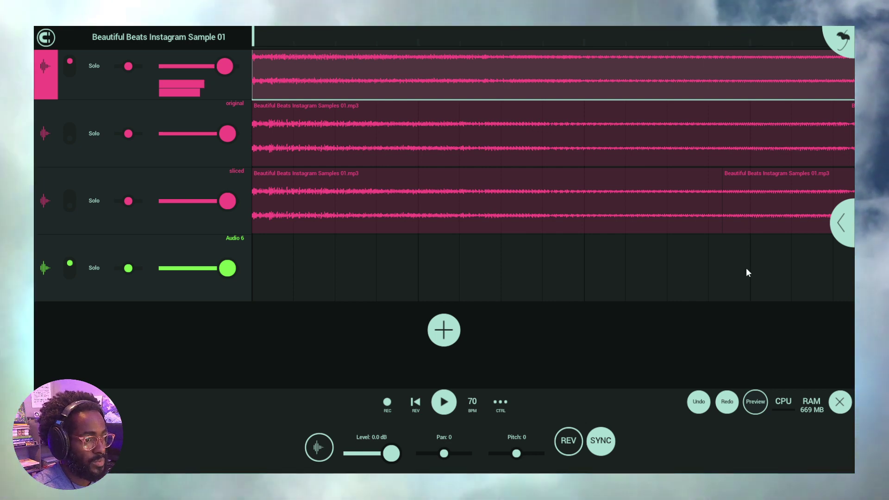
pyautogui.scroll(3, 745, 268)
pyautogui.scroll(-4, 691, 59)
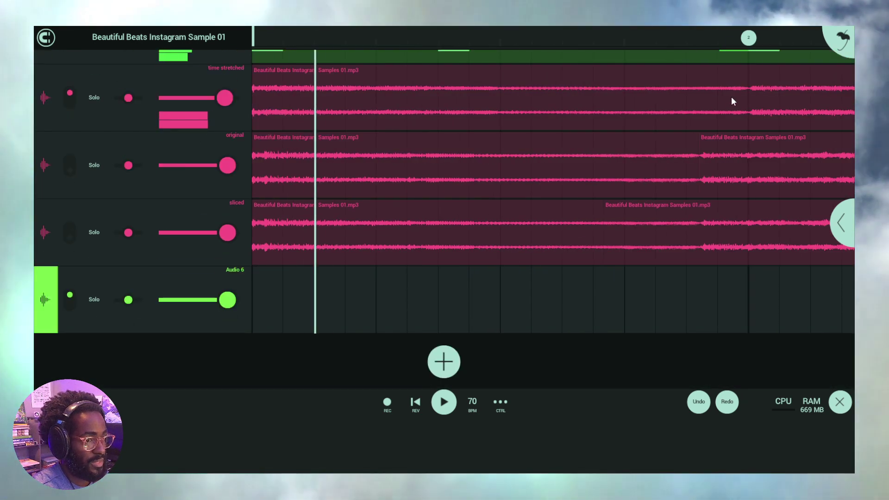
pyautogui.scroll(-5, 743, 29)
pyautogui.moveTo(718, 300); pyautogui.dragTo(318, 385)
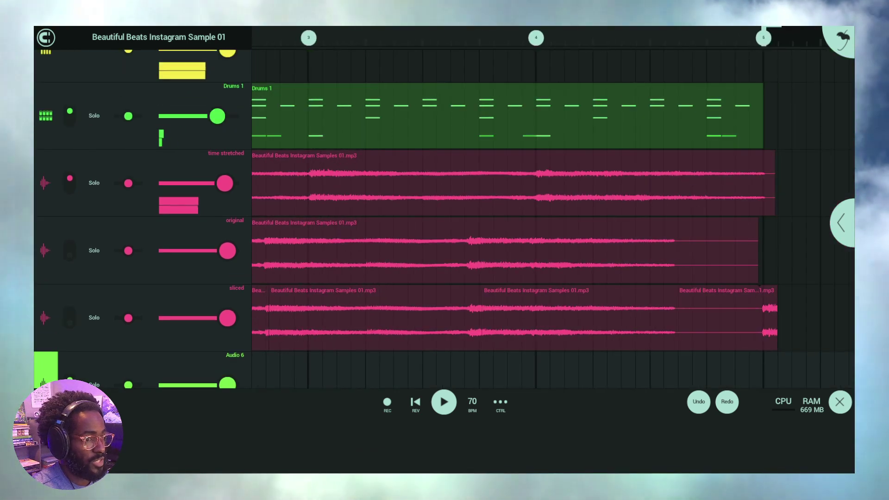
pyautogui.scroll(6, 758, 37)
pyautogui.scroll(1, 757, 37)
pyautogui.moveTo(714, 69); pyautogui.dragTo(417, 70)
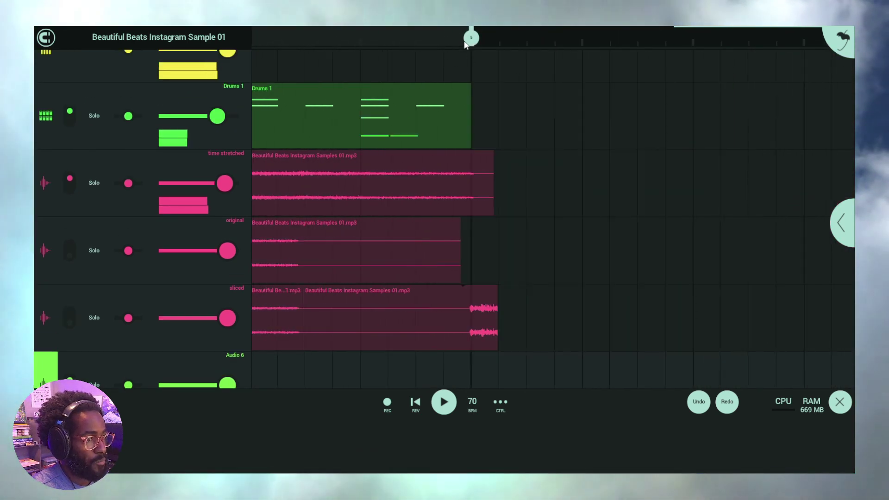
pyautogui.scroll(8, 463, 36)
pyautogui.moveTo(480, 41); pyautogui.dragTo(481, 32)
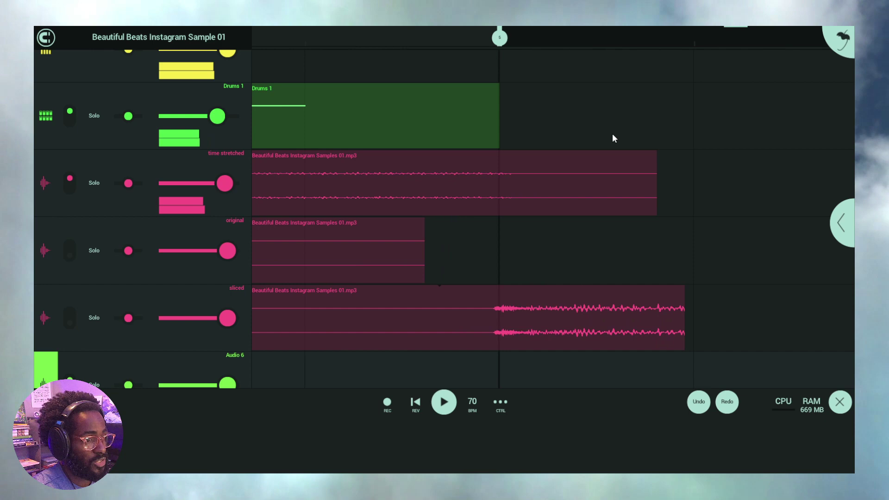
# - Extend the time stretched clip's end well past bar 5, fine-tuning where it stops
pyautogui.click(601, 189)
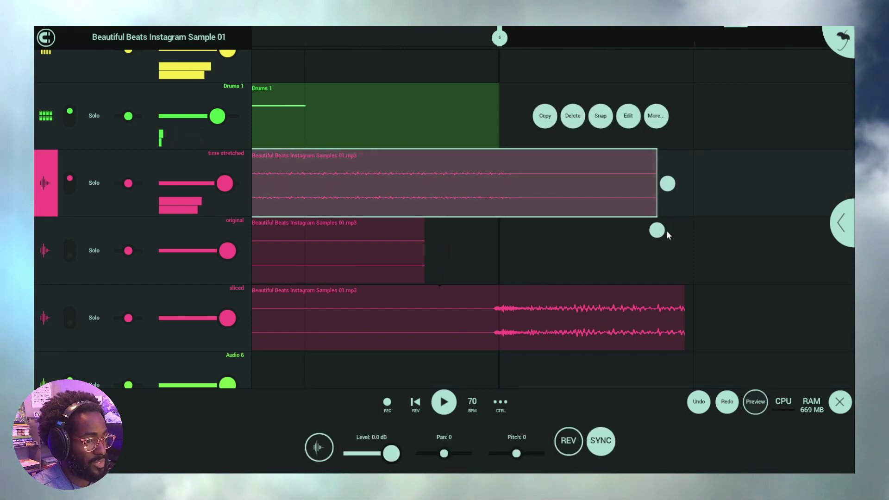
pyautogui.moveTo(659, 236); pyautogui.dragTo(792, 241)
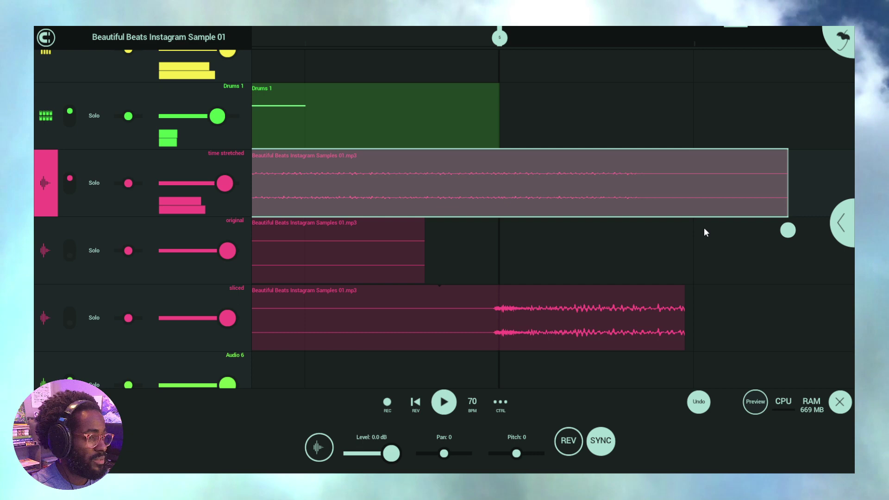
pyautogui.moveTo(790, 235); pyautogui.dragTo(654, 233)
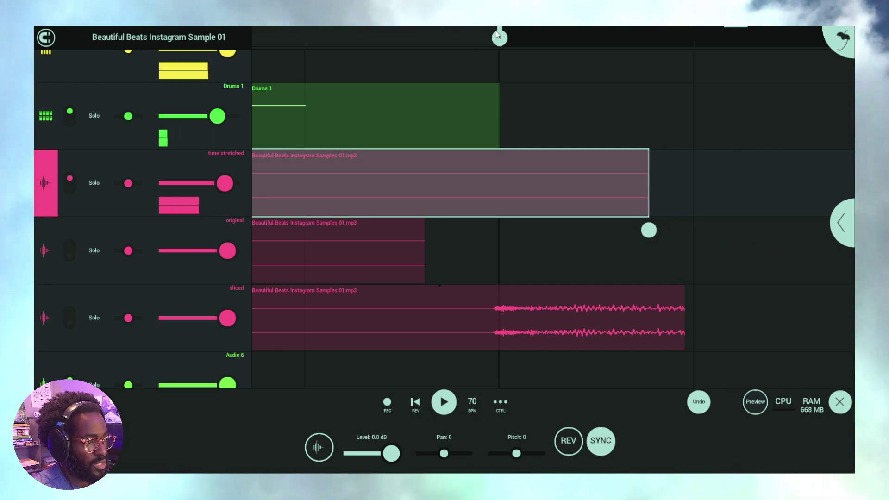
pyautogui.scroll(6, 497, 31)
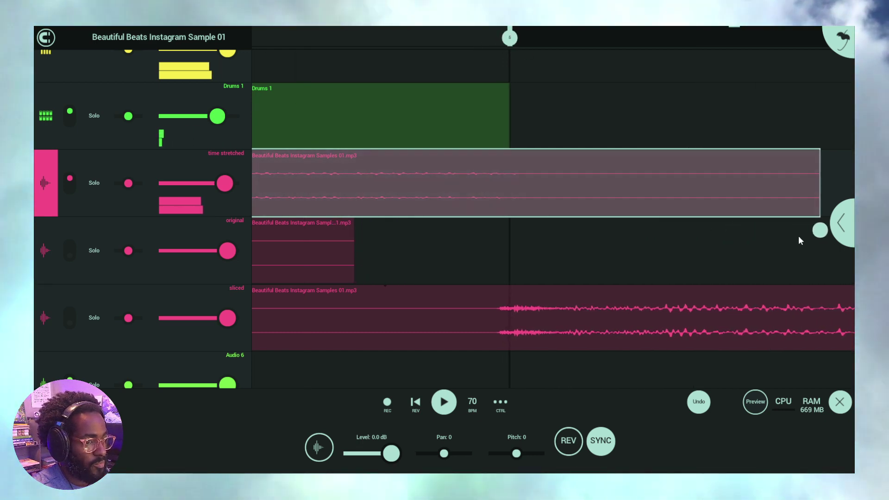
pyautogui.moveTo(820, 230); pyautogui.dragTo(827, 237)
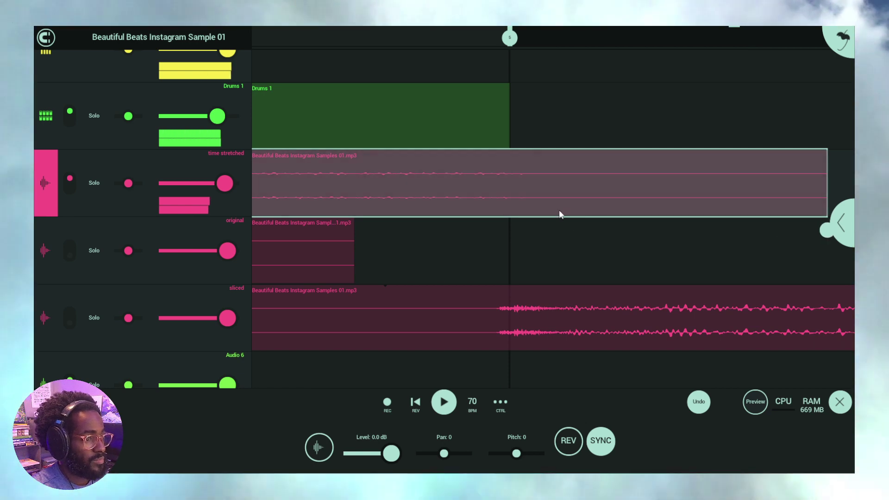